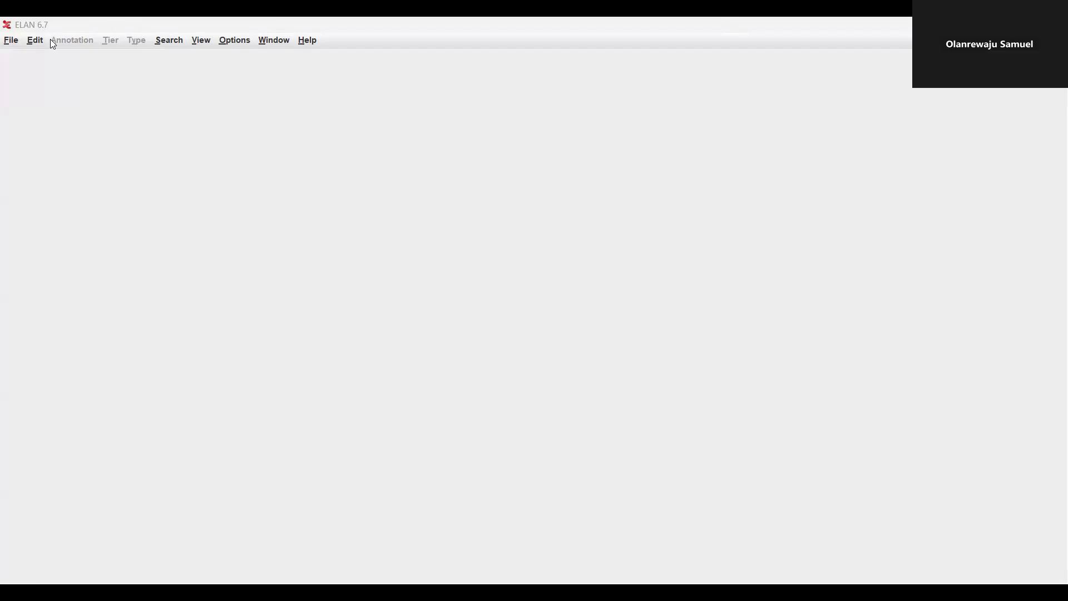
Create a new ELAN document with Oke_VP_E_001.WAV added as its media file
{"action": "left_click", "coordinate": [22, 41]}
{"action": "left_click", "coordinate": [24, 60]}
{"action": "left_click", "coordinate": [320, 251]}
{"action": "left_click", "coordinate": [600, 258]}
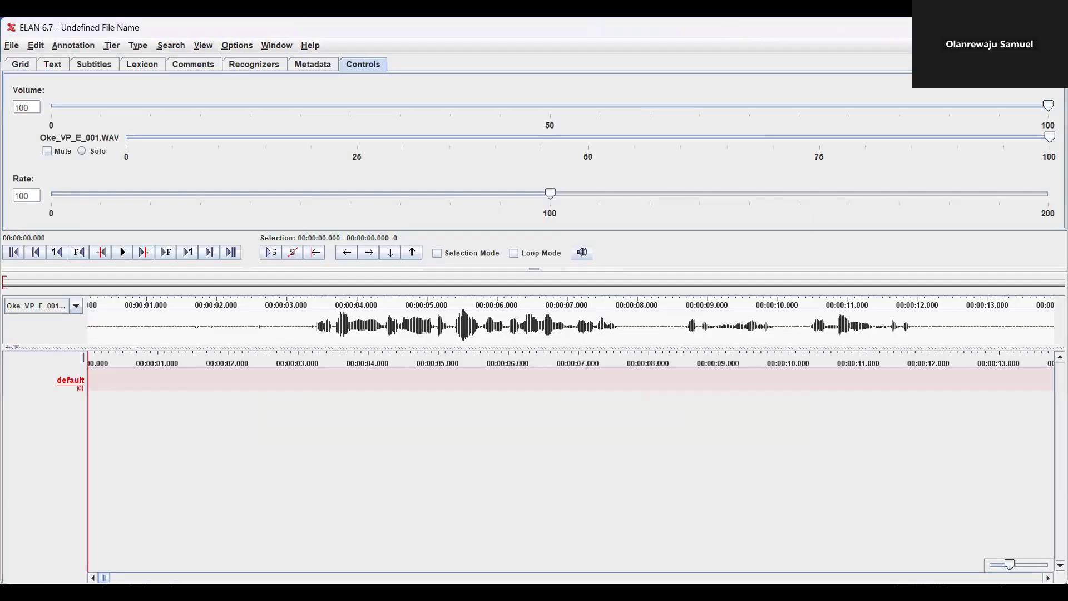
Add the tier types Text and Phrases
{"action": "left_click", "coordinate": [137, 40]}
{"action": "left_click", "coordinate": [150, 57]}
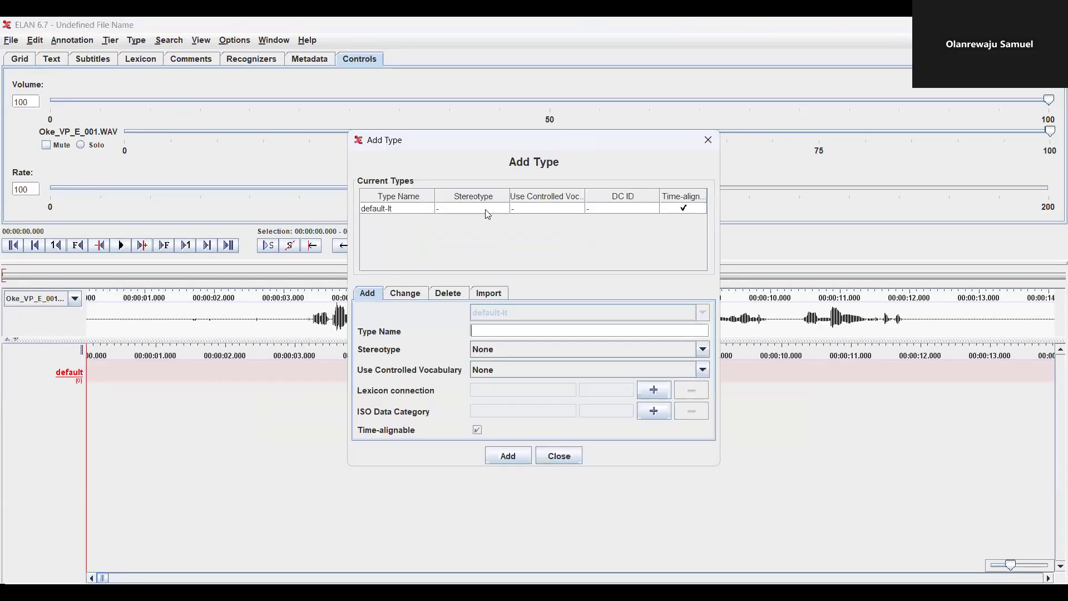
{"action": "type", "text": "Phrases"}
{"action": "key", "text": "BackSpace"}
{"action": "key", "text": "BackSpace"}
{"action": "key", "text": "BackSpace"}
{"action": "key", "text": "BackSpace"}
{"action": "key", "text": "BackSpace"}
{"action": "key", "text": "BackSpace"}
{"action": "key", "text": "BackSpace"}
{"action": "type", "text": "Text"}
{"action": "left_click", "coordinate": [507, 457]}
{"action": "double_click", "coordinate": [504, 332]}
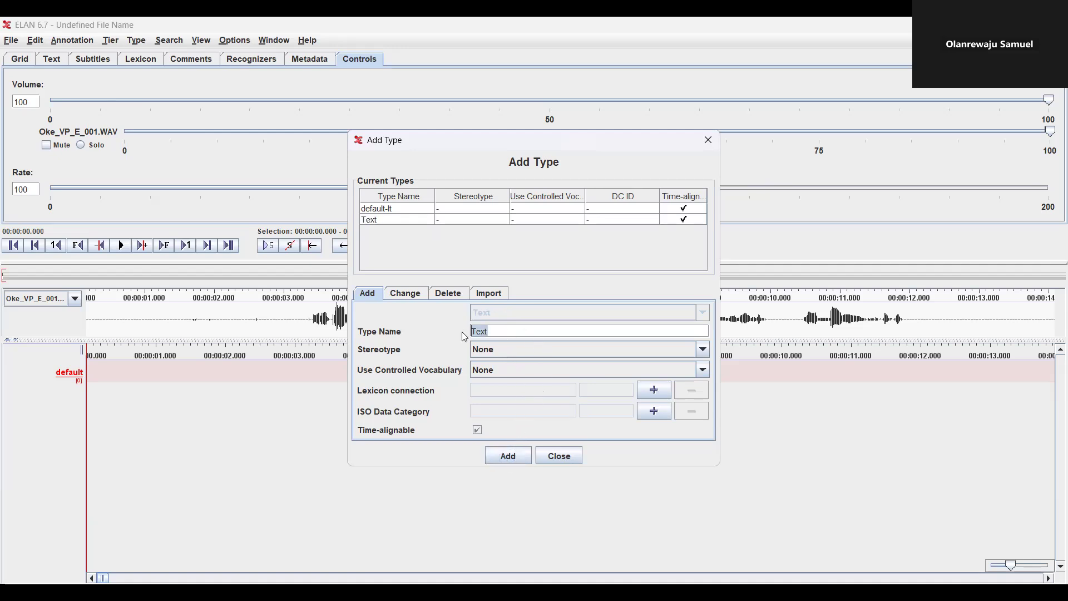
{"action": "type", "text": "Phrases"}
{"action": "left_click", "coordinate": [499, 457]}
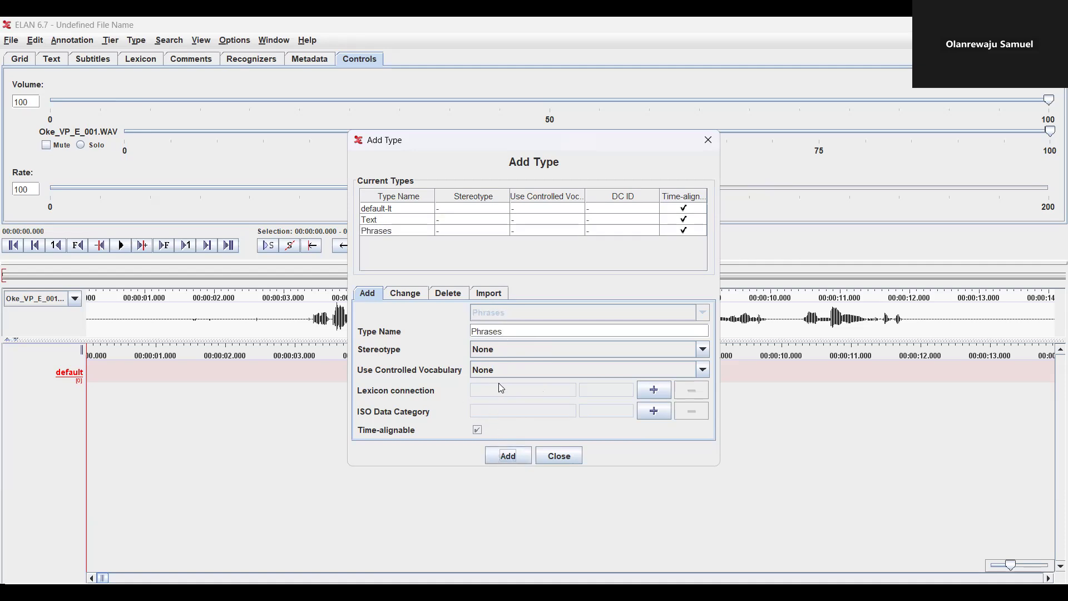
Add a Words tier type with the Symbolic Subdivision stereotype
{"action": "left_click", "coordinate": [505, 330]}
{"action": "double_click", "coordinate": [488, 332]}
{"action": "type", "text": "Words"}
{"action": "left_click", "coordinate": [703, 350]}
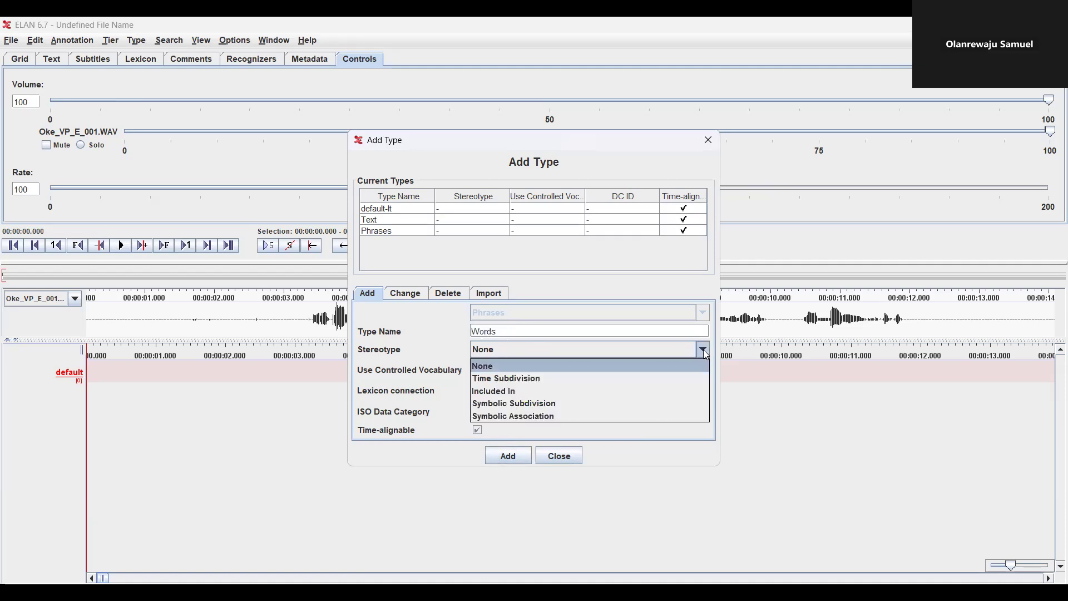
{"action": "left_click", "coordinate": [538, 404]}
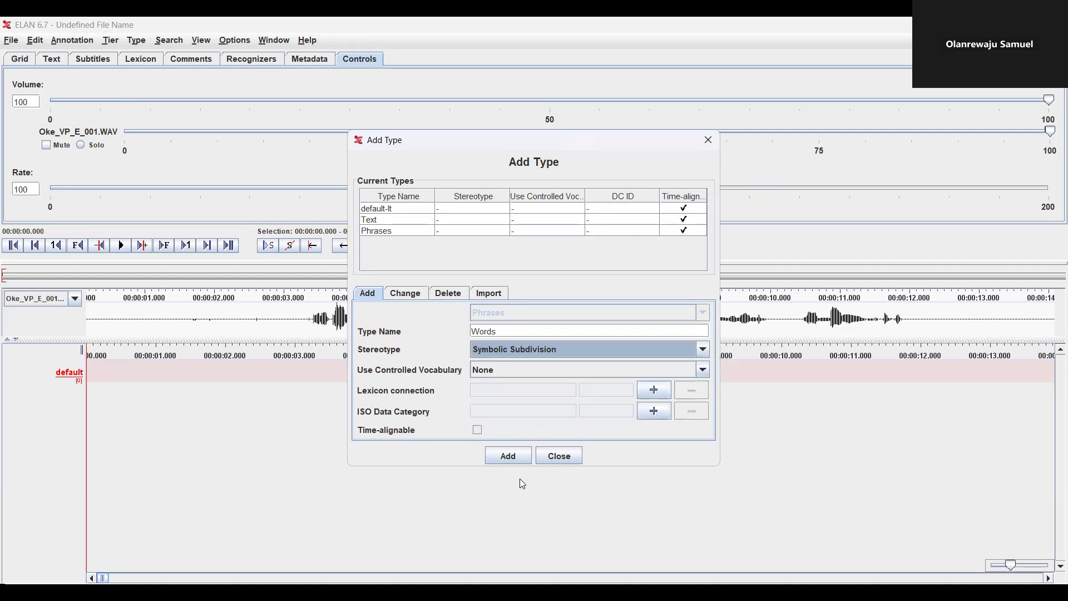
{"action": "left_click", "coordinate": [509, 456]}
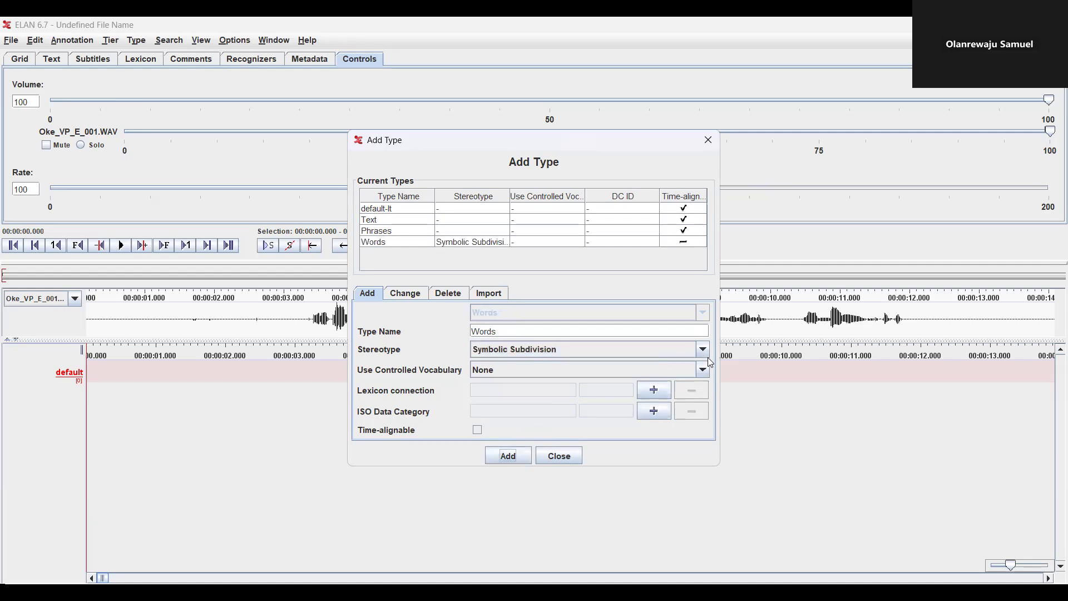
Add a Notes tier type with the Symbolic Association stereotype
{"action": "left_click_drag", "start_coordinate": [498, 332], "coordinate": [454, 328]}
{"action": "type", "text": "Notes"}
{"action": "left_click", "coordinate": [703, 349]}
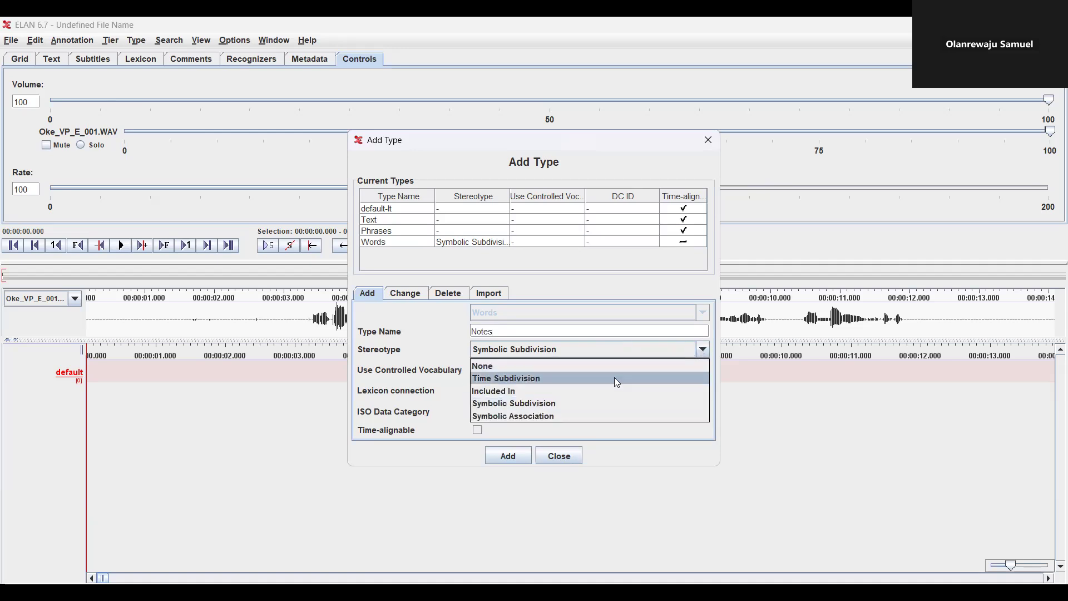
{"action": "left_click", "coordinate": [584, 416]}
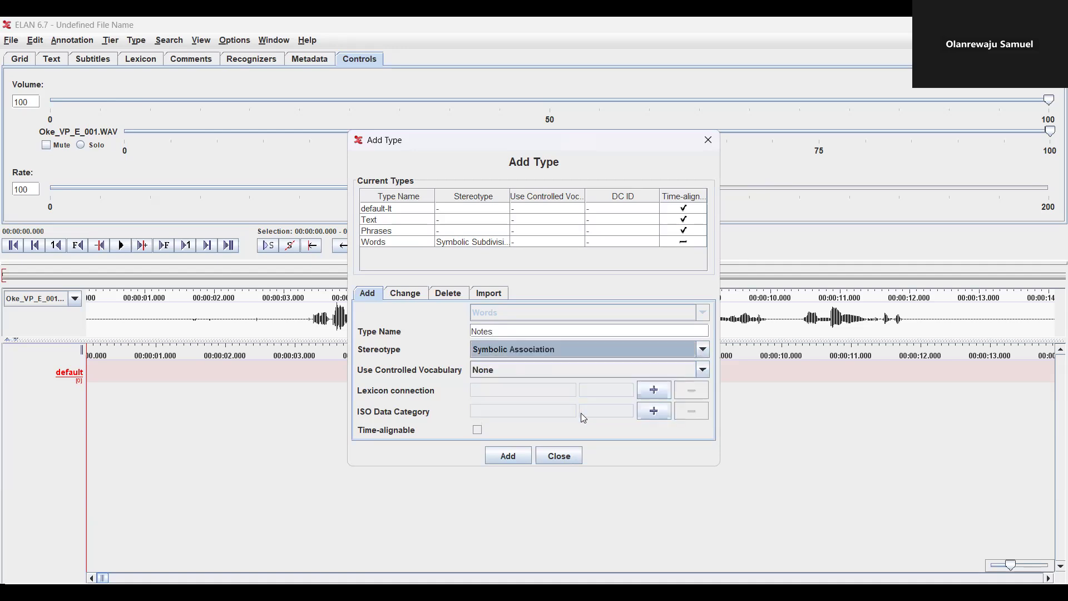
{"action": "left_click", "coordinate": [517, 455]}
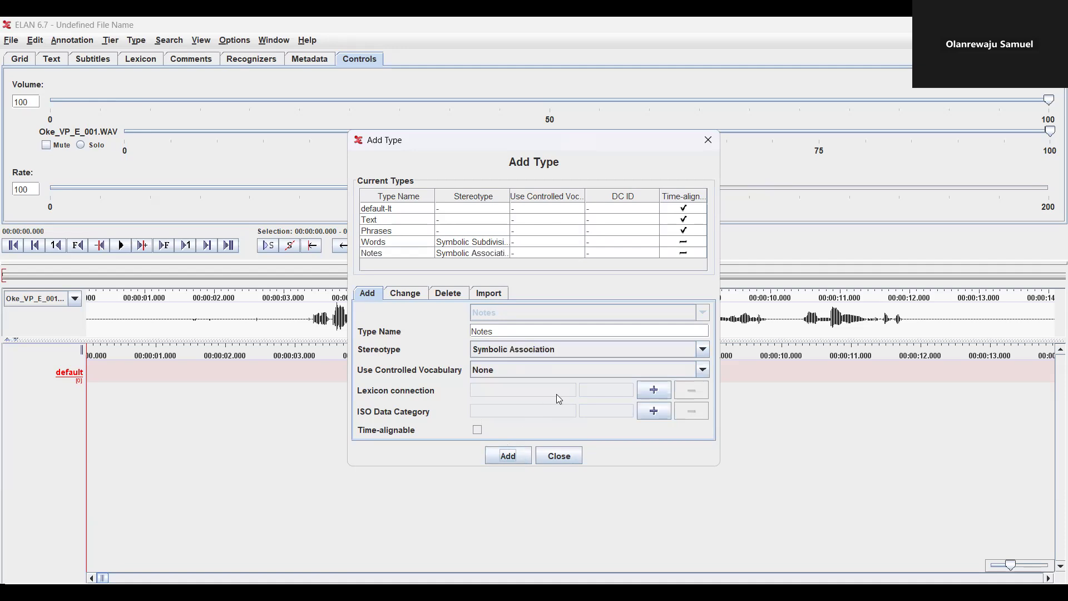
Add a Words-en tier type as Symbolic Association, fixing the duplicate Words name
{"action": "left_click", "coordinate": [703, 350]}
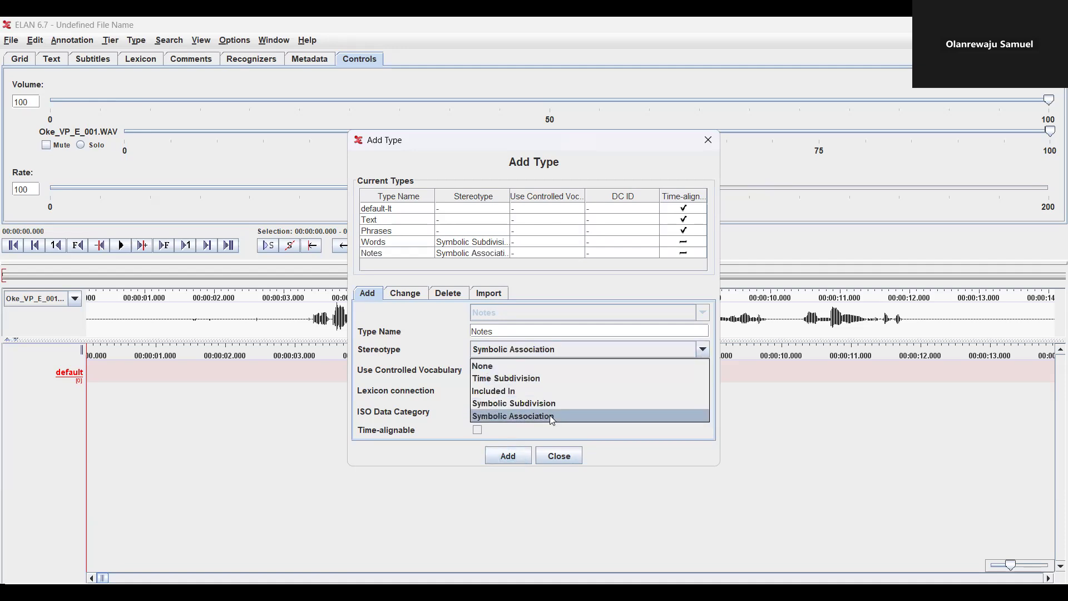
{"action": "left_click_drag", "start_coordinate": [516, 330], "coordinate": [471, 336]}
{"action": "type", "text": "Woes"}
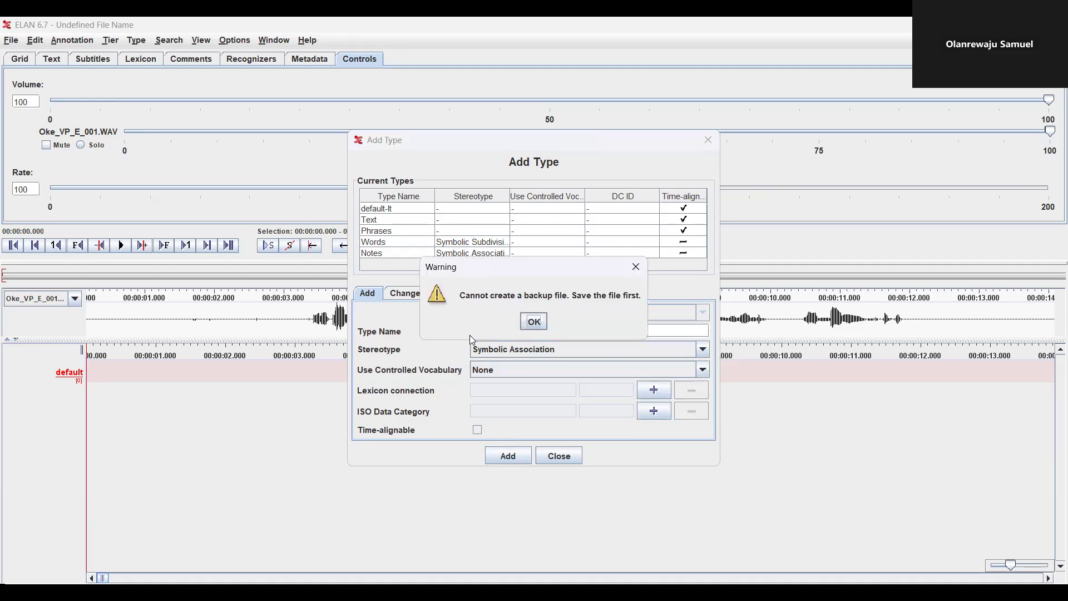
{"action": "left_click", "coordinate": [636, 266]}
{"action": "key", "text": "BackSpace"}
{"action": "key", "text": "BackSpace"}
{"action": "type", "text": "rds"}
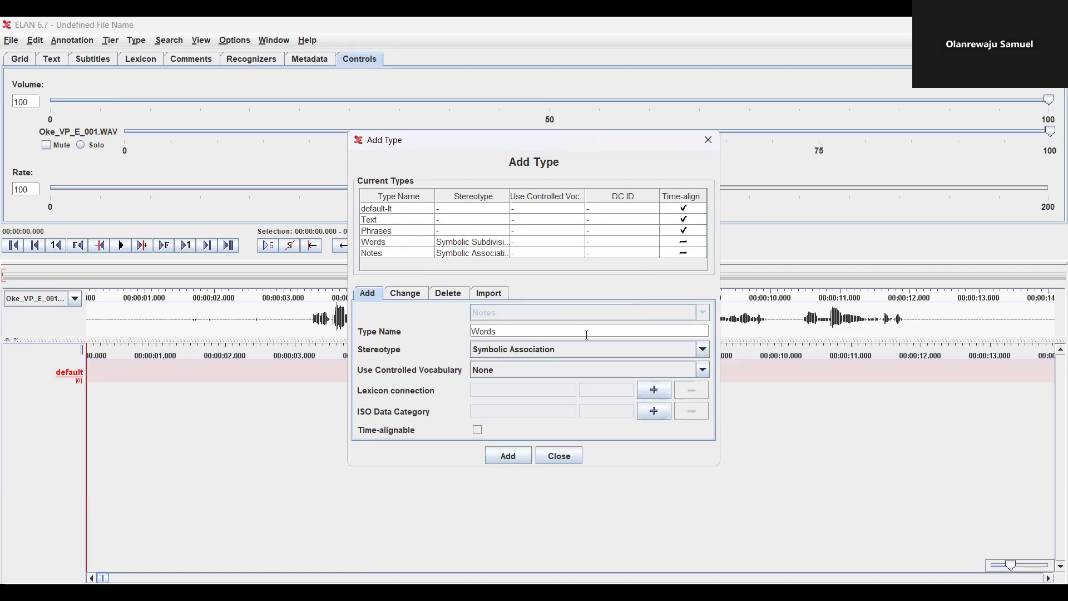
{"action": "left_click", "coordinate": [702, 350]}
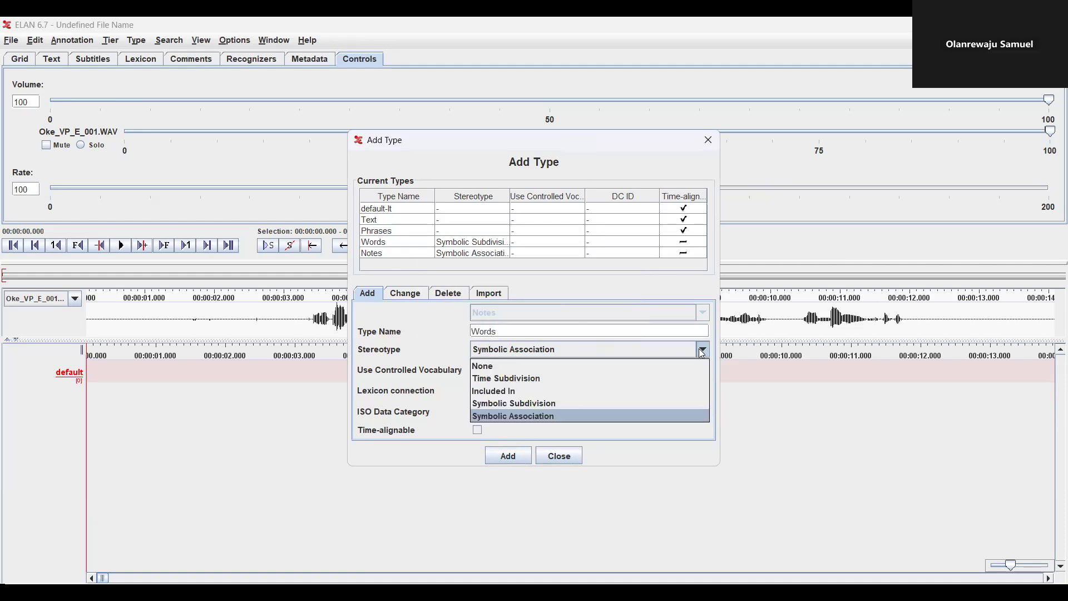
{"action": "left_click", "coordinate": [572, 417]}
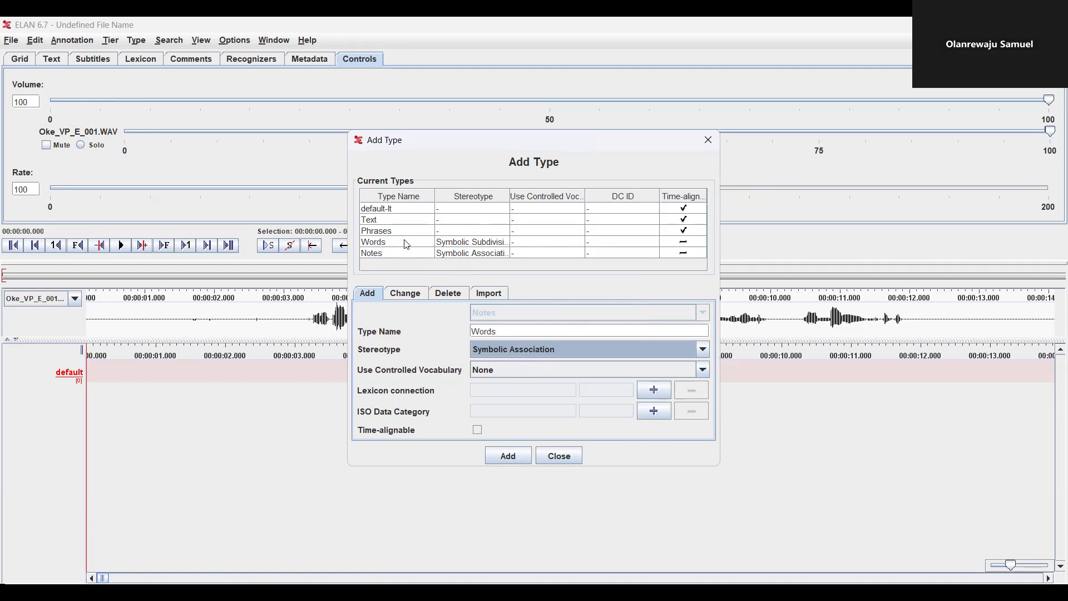
{"action": "left_click", "coordinate": [508, 456]}
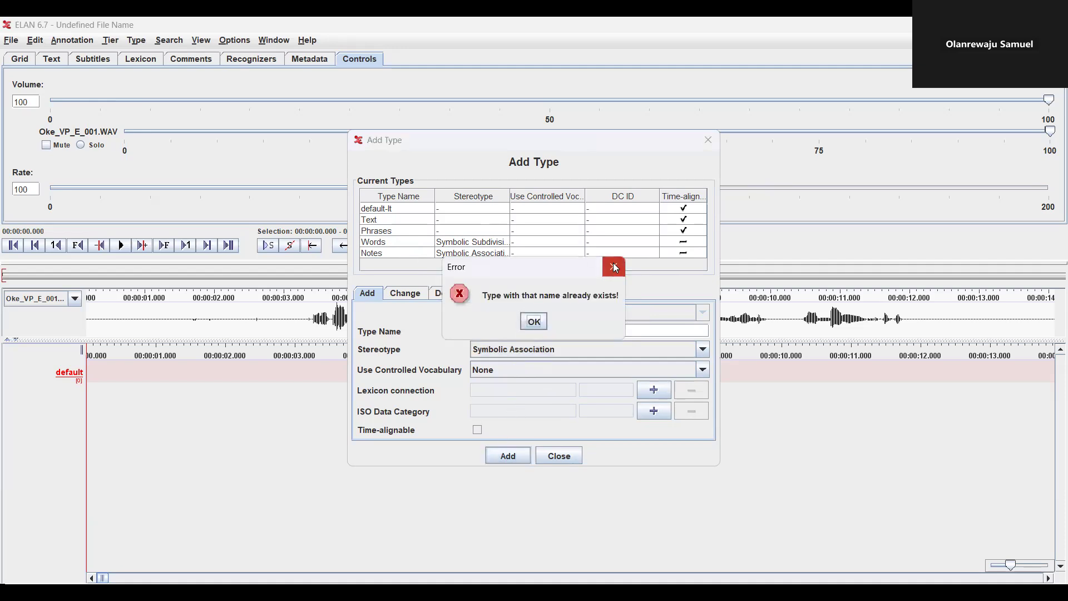
{"action": "left_click", "coordinate": [614, 268]}
{"action": "type", "text": "-en"}
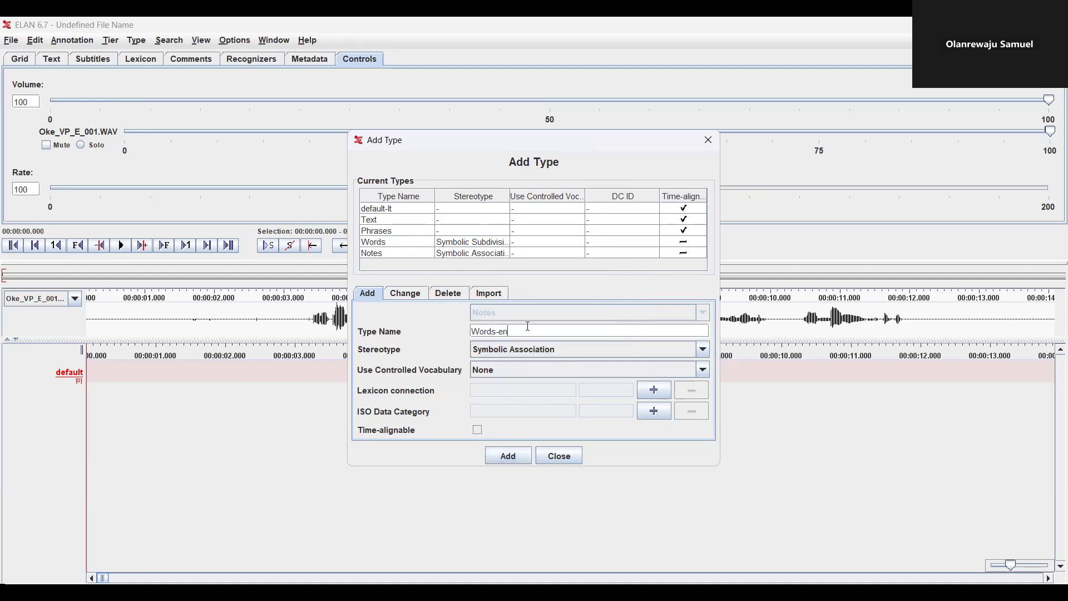
{"action": "left_click", "coordinate": [503, 465]}
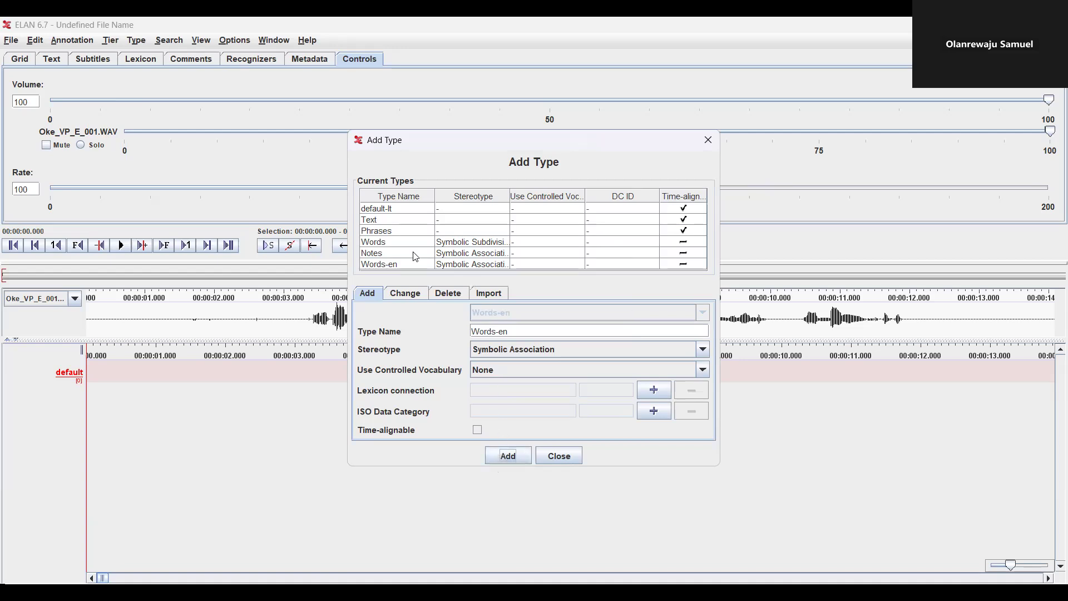
Close the tier type definitions and bring up the new-tier dialog
{"action": "left_click", "coordinate": [708, 140]}
{"action": "left_click", "coordinate": [110, 40]}
{"action": "left_click", "coordinate": [122, 63]}
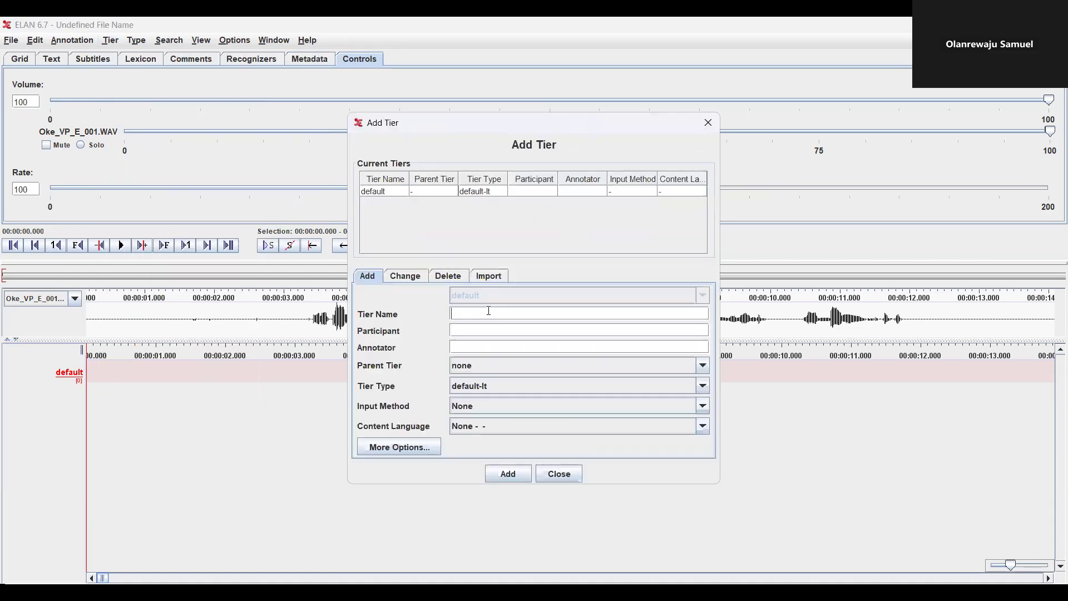
Rename the default tier to Base-tittle-txt-ok and enter the participant's name
{"action": "left_click", "coordinate": [388, 193]}
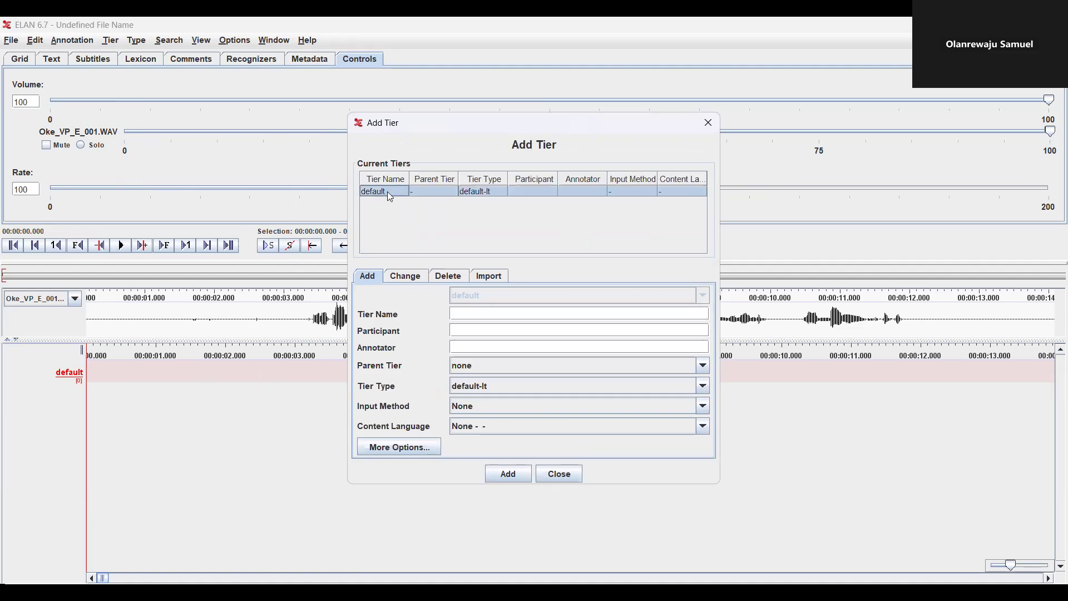
{"action": "left_click", "coordinate": [408, 278]}
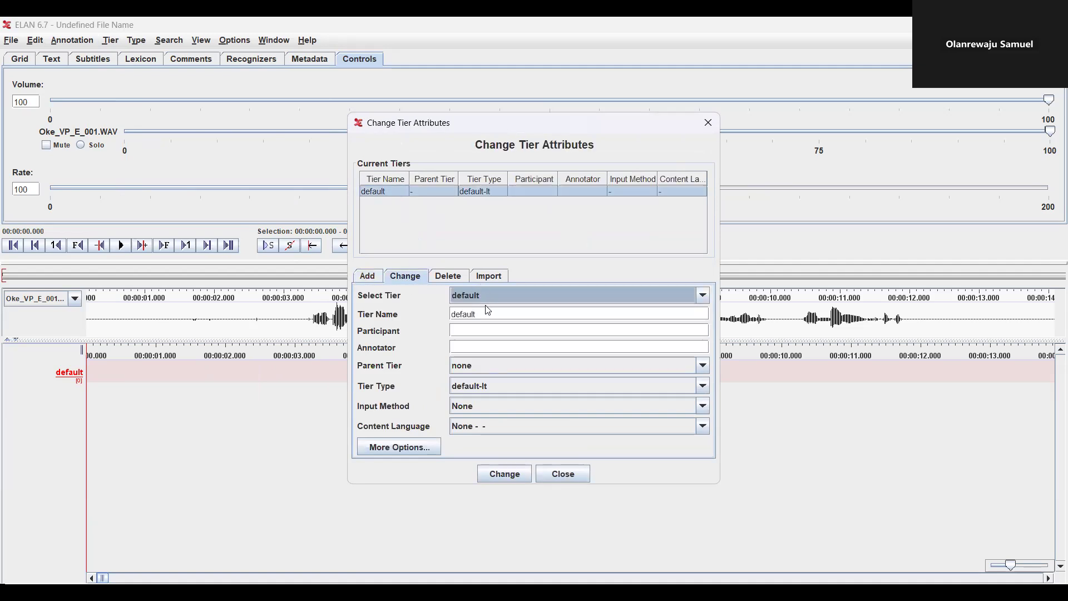
{"action": "double_click", "coordinate": [457, 315]}
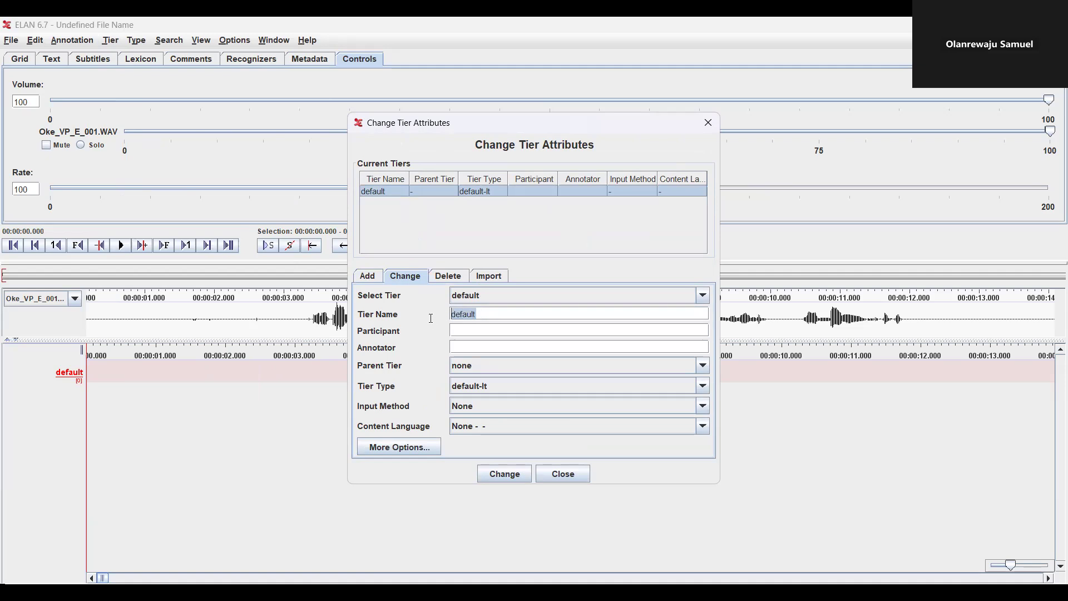
{"action": "type", "text": "Base-tittle-txt-ok"}
{"action": "left_click", "coordinate": [454, 328]}
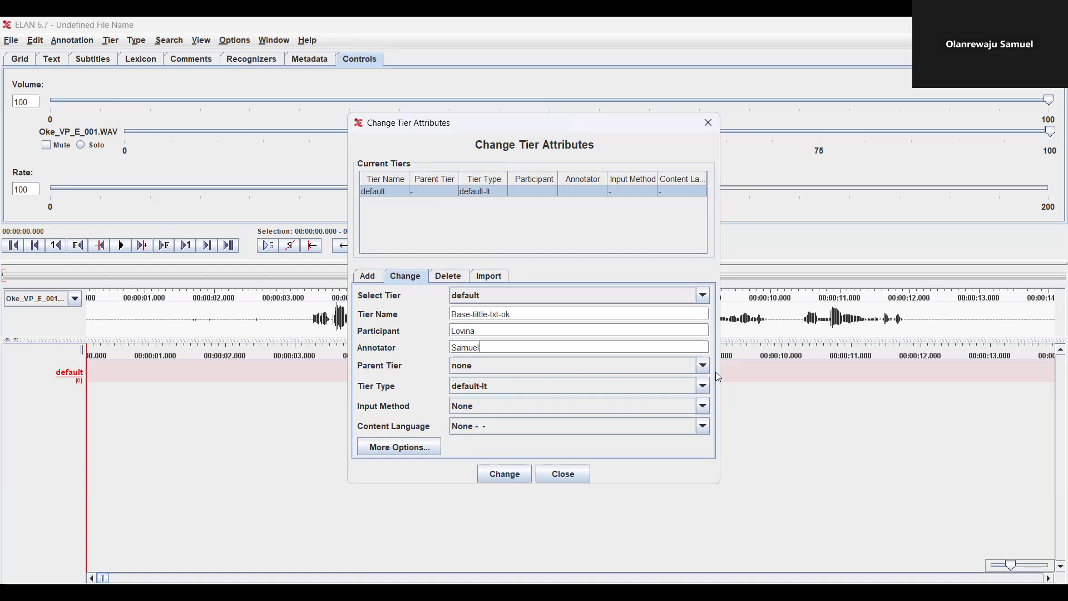
Give the tier the Text type, apply the changes, and switch to the Add form
{"action": "left_click", "coordinate": [702, 386]}
{"action": "left_click", "coordinate": [581, 416]}
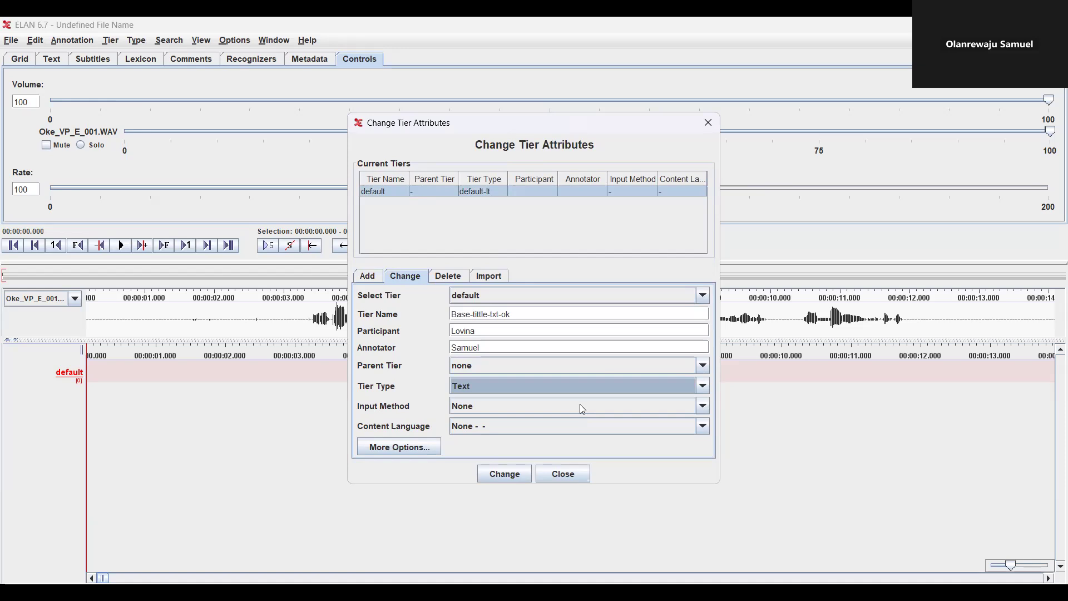
{"action": "left_click", "coordinate": [505, 473]}
{"action": "left_click", "coordinate": [505, 474]}
{"action": "left_click", "coordinate": [505, 474]}
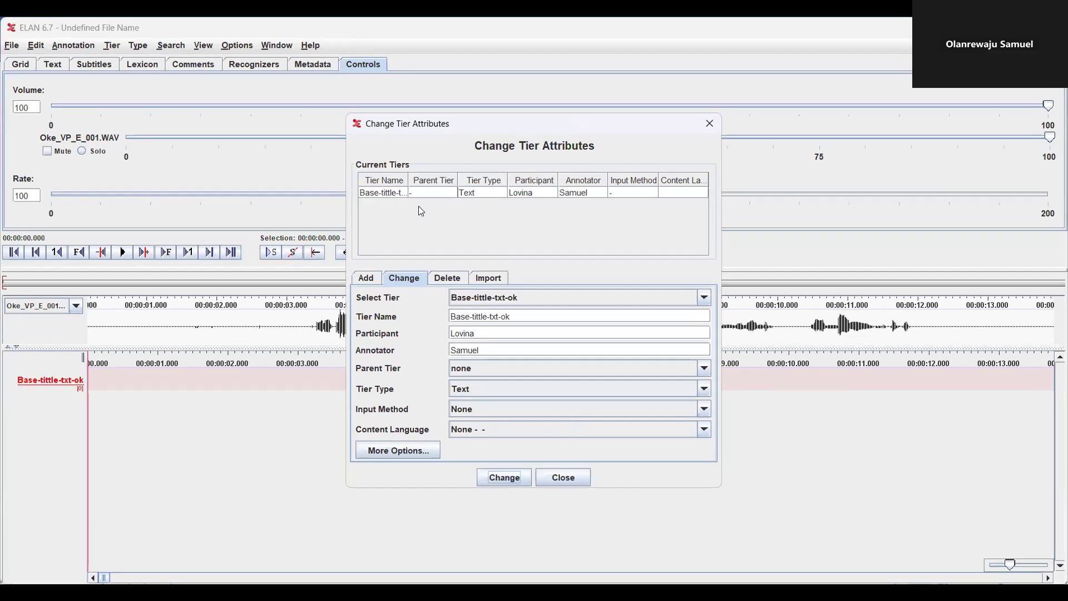
{"action": "left_click", "coordinate": [369, 282]}
Enter A_Transcription_txt-ok as the new tier's name
{"action": "left_click", "coordinate": [509, 310]}
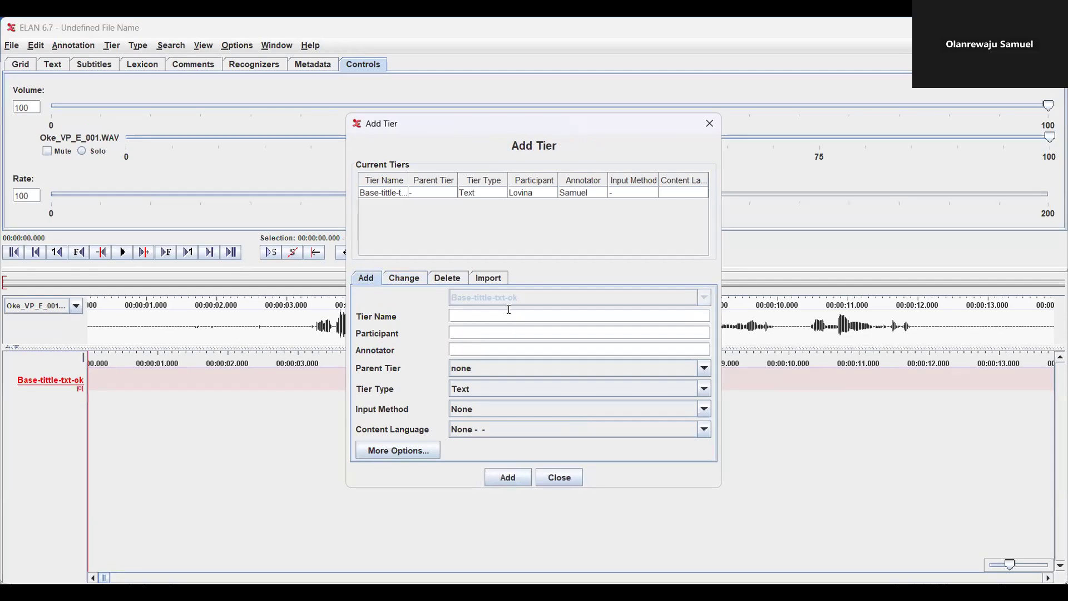
{"action": "type", "text": "A_Ttran"}
{"action": "key", "text": "BackSpace"}
{"action": "key", "text": "BackSpace"}
{"action": "key", "text": "BackSpace"}
{"action": "type", "text": "r"}
{"action": "key", "text": "BackSpace"}
{"action": "key", "text": "BackSpace"}
{"action": "type", "text": "rna"}
{"action": "key", "text": "BackSpace"}
{"action": "key", "text": "BackSpace"}
{"action": "type", "text": "ansci"}
{"action": "key", "text": "BackSpace"}
{"action": "type", "text": "ritption"}
{"action": "key", "text": "BackSpace"}
{"action": "key", "text": "BackSpace"}
{"action": "key", "text": "BackSpace"}
{"action": "key", "text": "BackSpace"}
{"action": "key", "text": "BackSpace"}
{"action": "key", "text": "BackSpace"}
{"action": "type", "text": "ption_txt-ok"}
Fill in participant and annotator, set type Phrases, and add the tier
{"action": "left_click", "coordinate": [491, 334]}
{"action": "type", "text": "Lovina"}
{"action": "left_click", "coordinate": [485, 351]}
{"action": "type", "text": "Samuel"}
{"action": "left_click", "coordinate": [703, 388]}
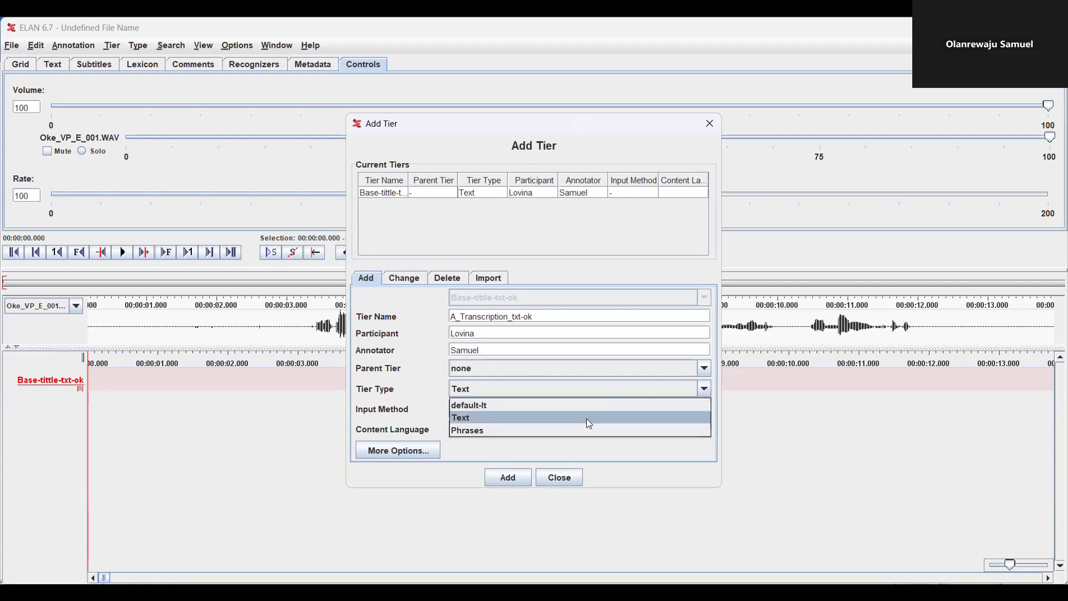
{"action": "left_click", "coordinate": [530, 431]}
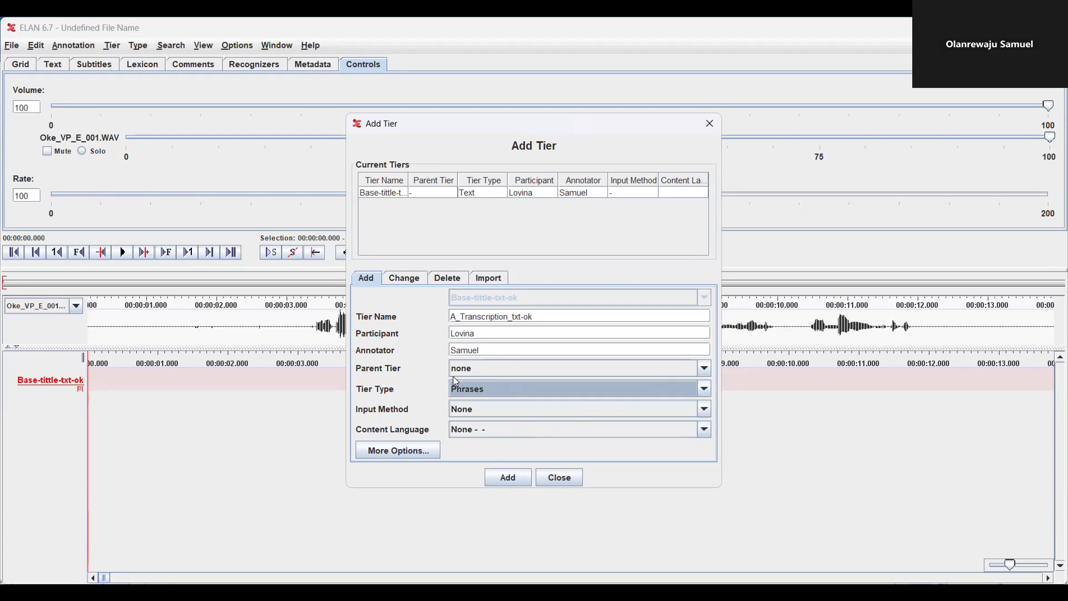
{"action": "left_click", "coordinate": [498, 476]}
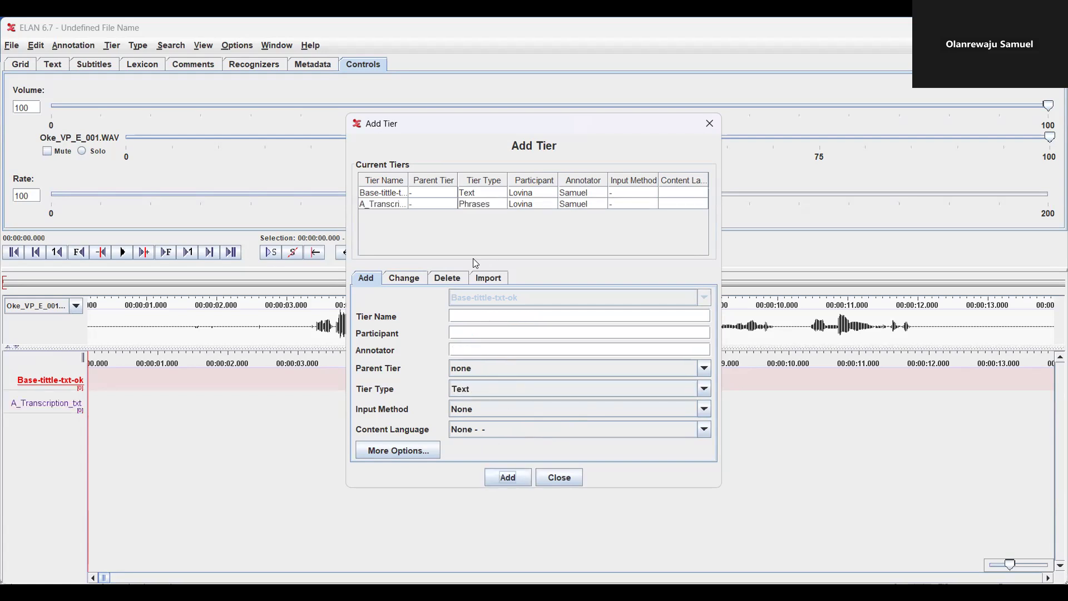
{"action": "left_click", "coordinate": [484, 316]}
Add A_Translation_txt-en with participant, parent A_Transcription_txt-ok and tier type Notes
{"action": "type", "text": "A_"}
{"action": "type", "text": "Trana"}
{"action": "type", "text": "cr"}
{"action": "type", "text": "r"}
{"action": "type", "text": "ation"}
{"action": "type", "text": "_"}
{"action": "type", "text": "txt-e"}
{"action": "type", "text": "n"}
{"action": "left_click", "coordinate": [487, 329]}
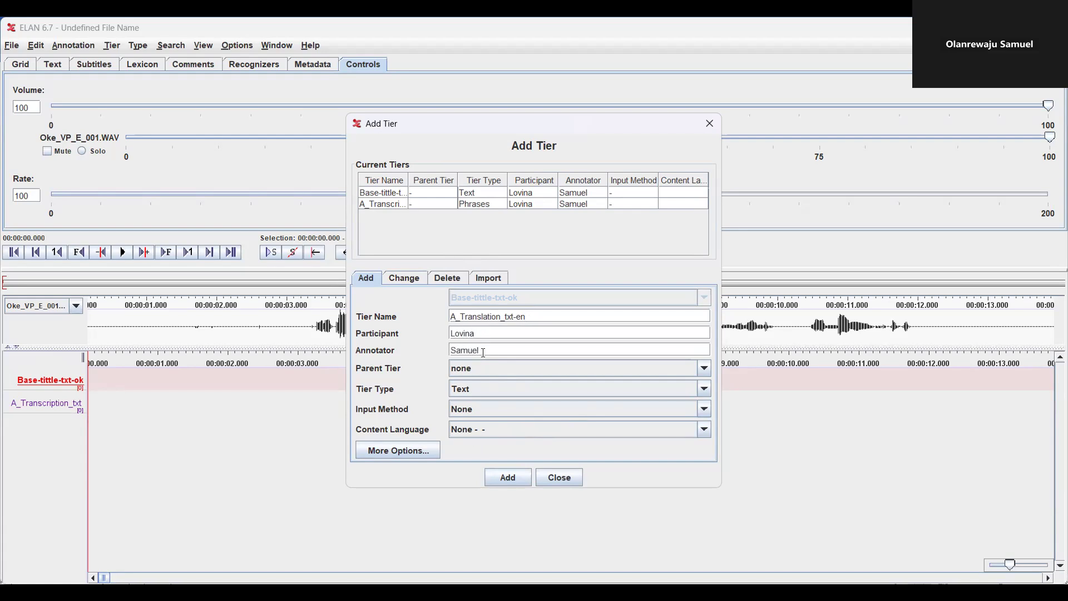
{"action": "left_click", "coordinate": [704, 369]}
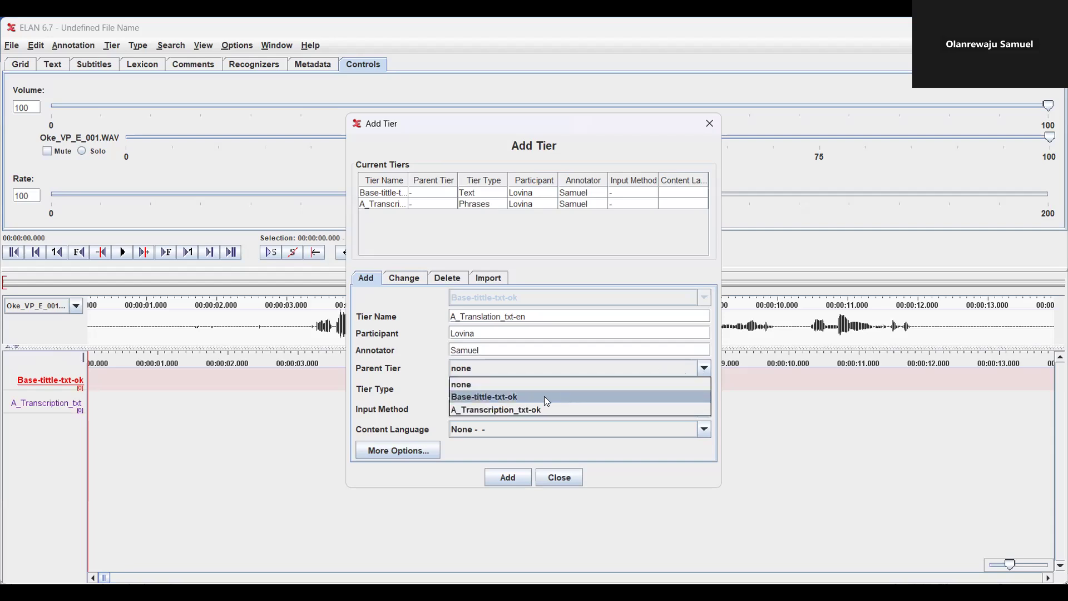
{"action": "left_click", "coordinate": [538, 409]}
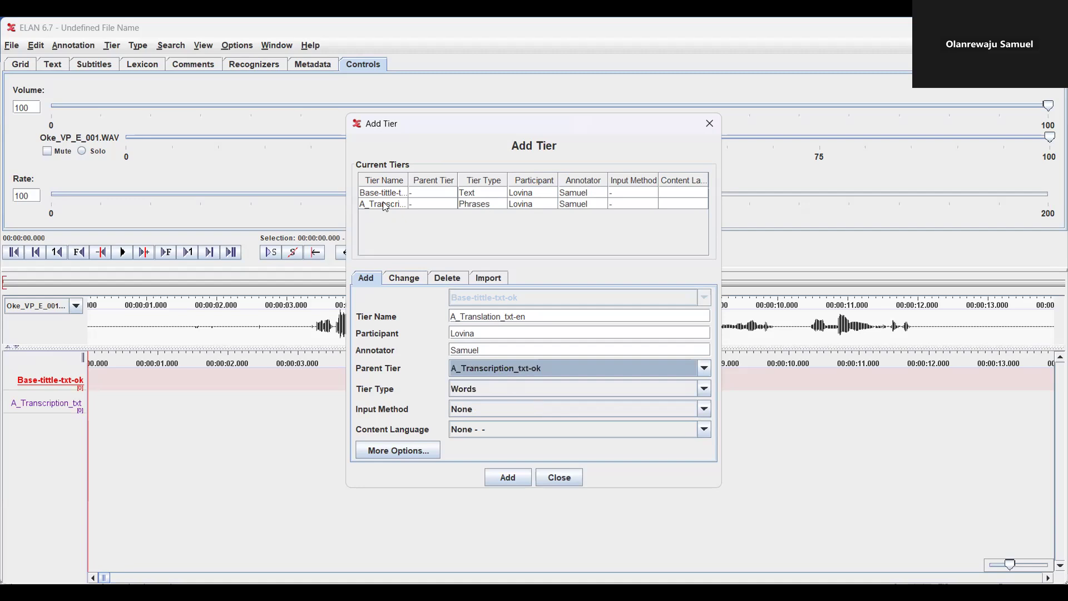
{"action": "left_click", "coordinate": [704, 390]}
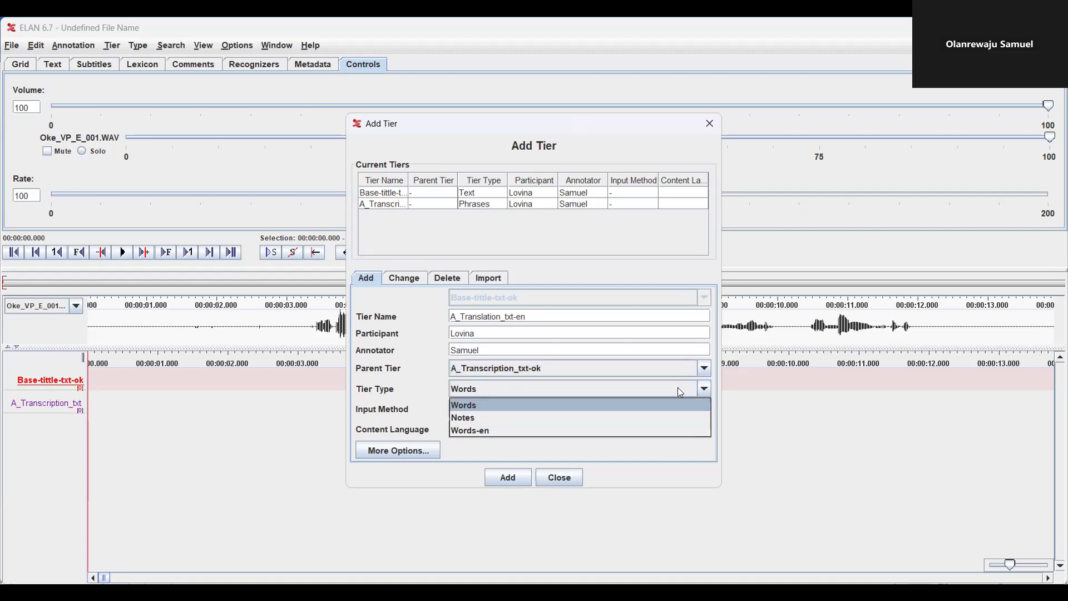
{"action": "left_click", "coordinate": [566, 412]}
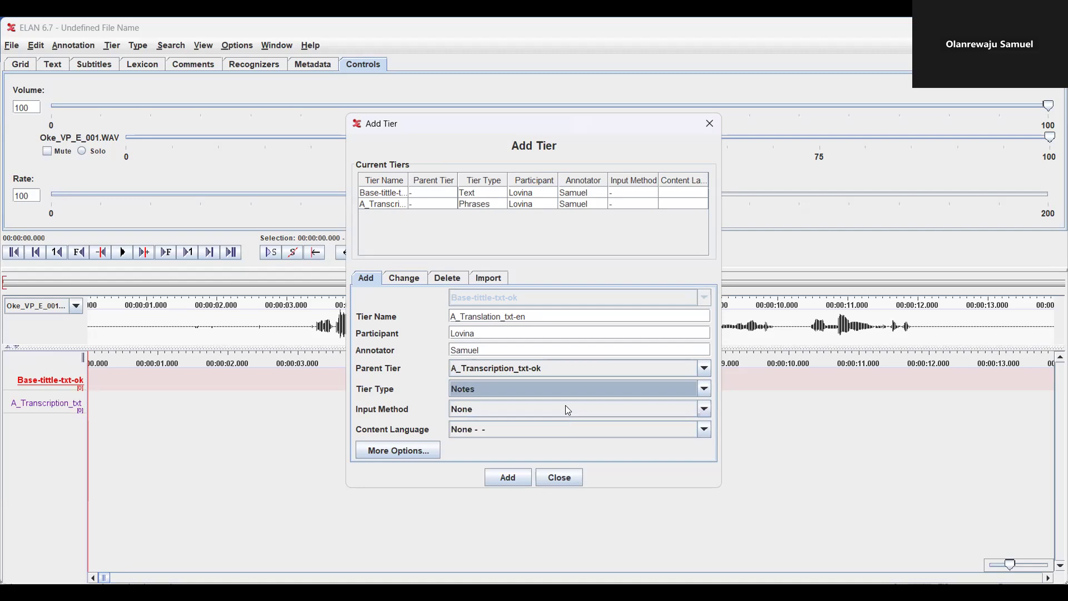
{"action": "left_click", "coordinate": [538, 386]}
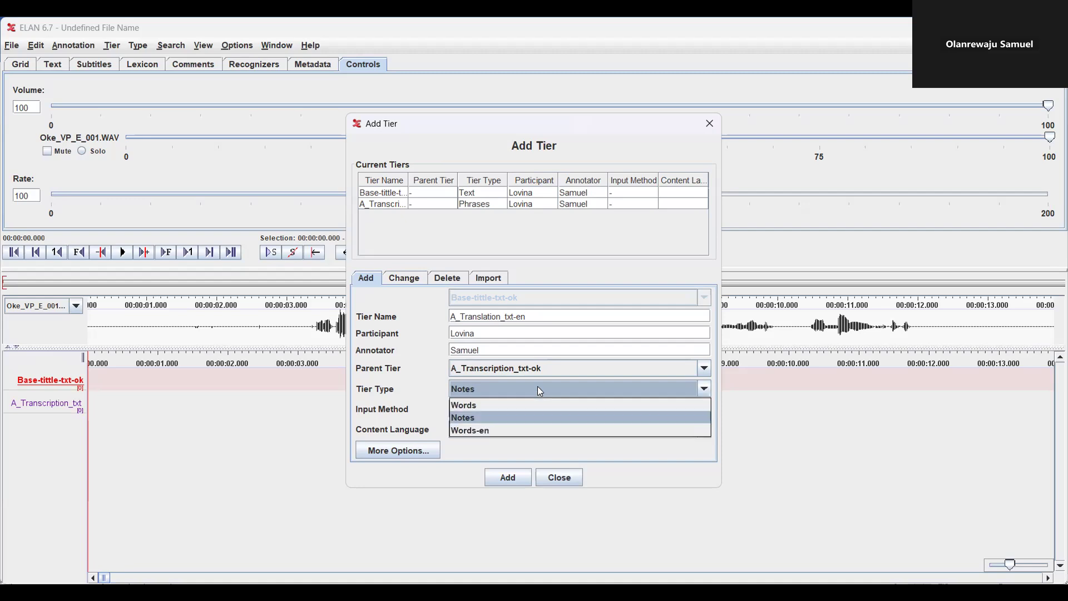
{"action": "left_click", "coordinate": [502, 420]}
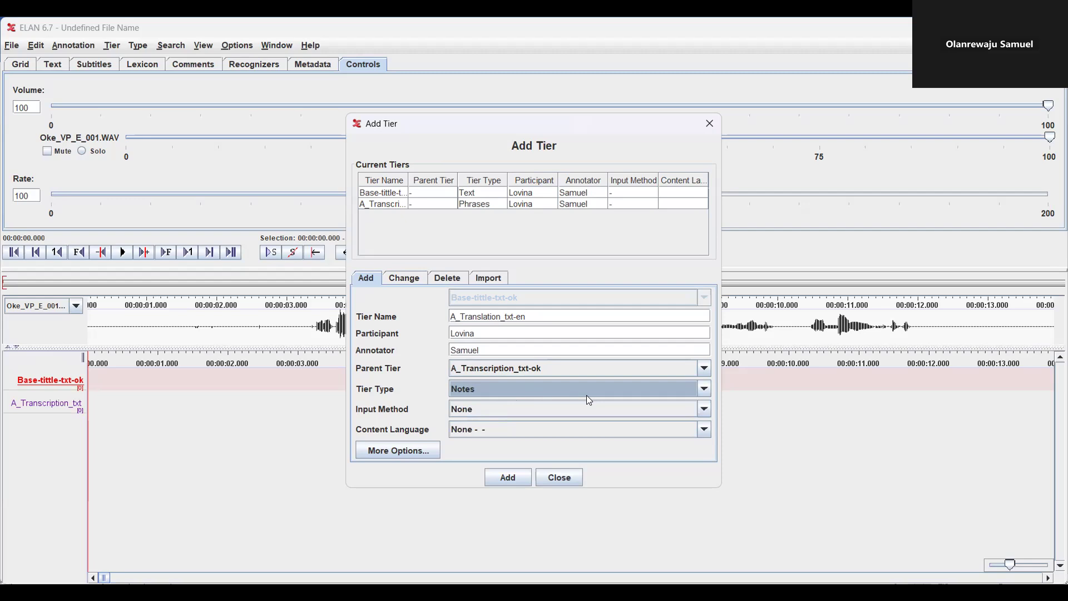
{"action": "left_click", "coordinate": [504, 476]}
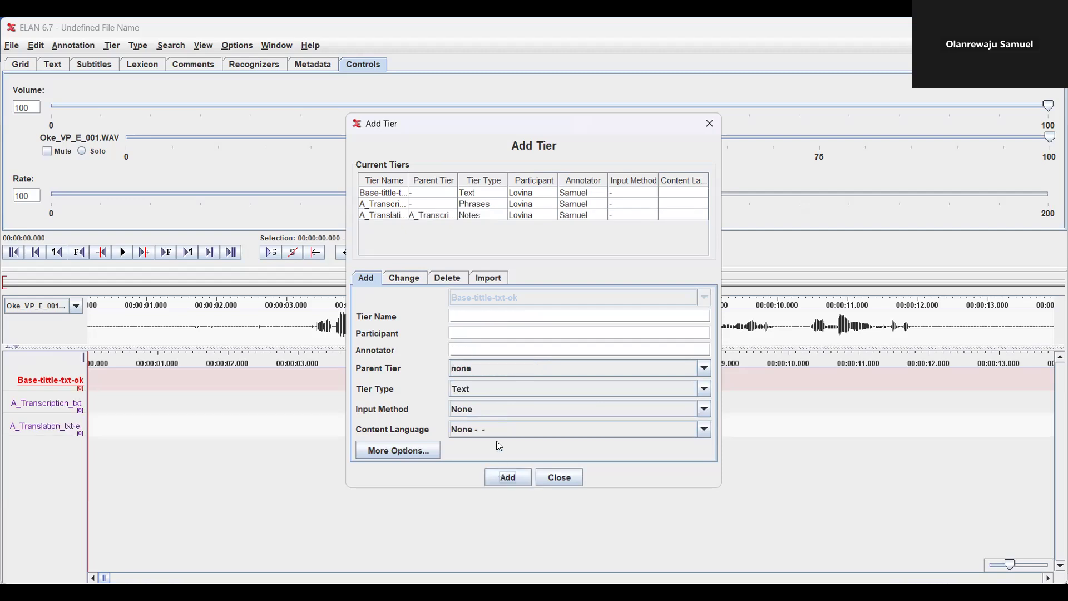
Add A_Words-txt-ok under A_Transcription_txt-ok as type Words with English (United States) input
{"action": "left_click", "coordinate": [491, 314]}
{"action": "type", "text": "A_Words-txt-ok"}
{"action": "left_click", "coordinate": [481, 333]}
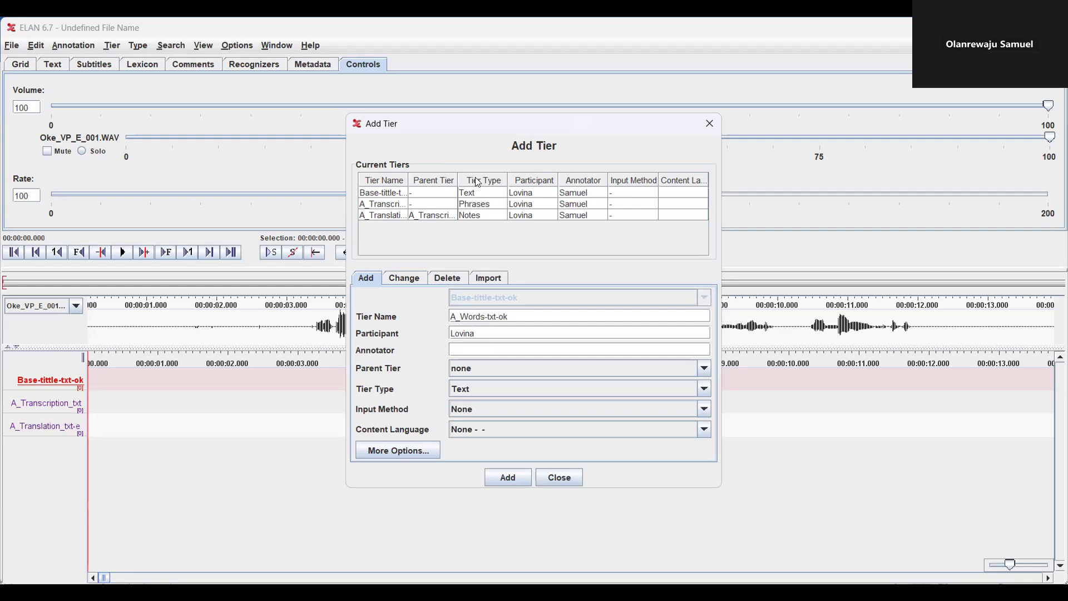
{"action": "left_click", "coordinate": [705, 369]}
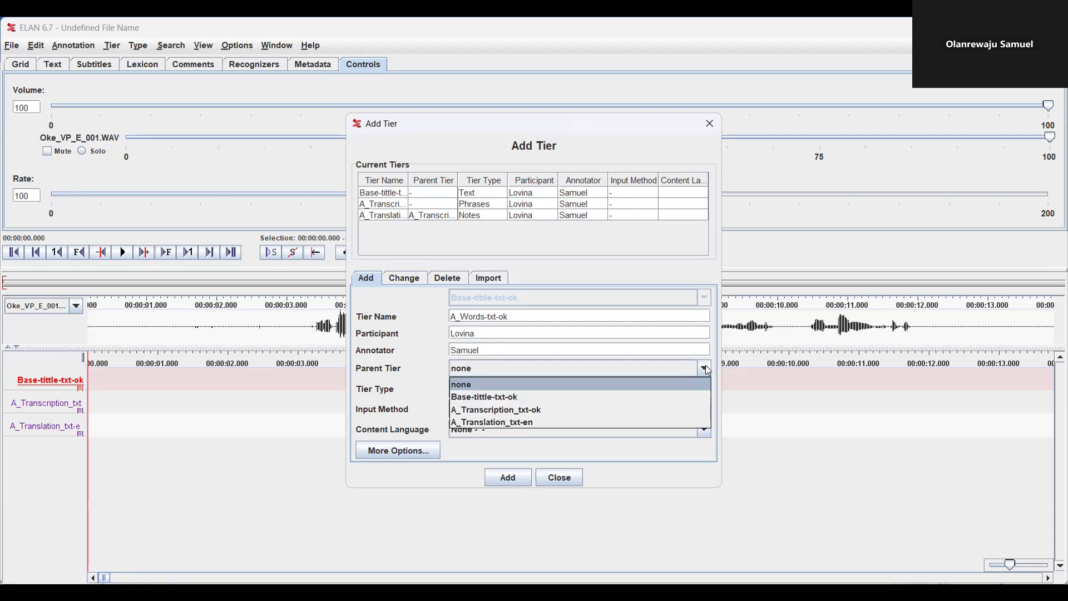
{"action": "left_click", "coordinate": [499, 406]}
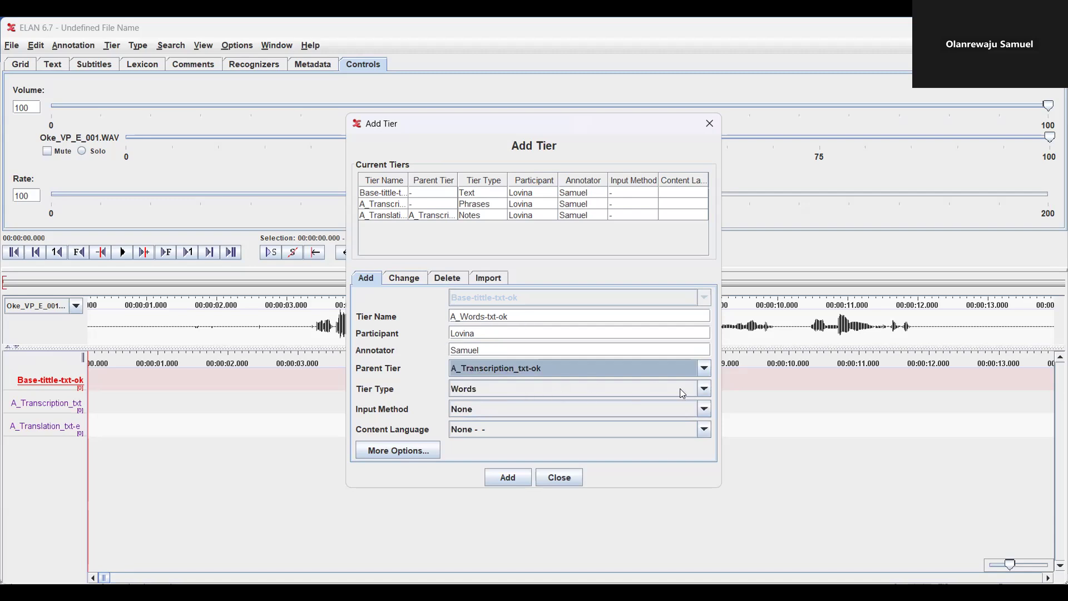
{"action": "left_click", "coordinate": [703, 389]}
{"action": "left_click", "coordinate": [702, 390]}
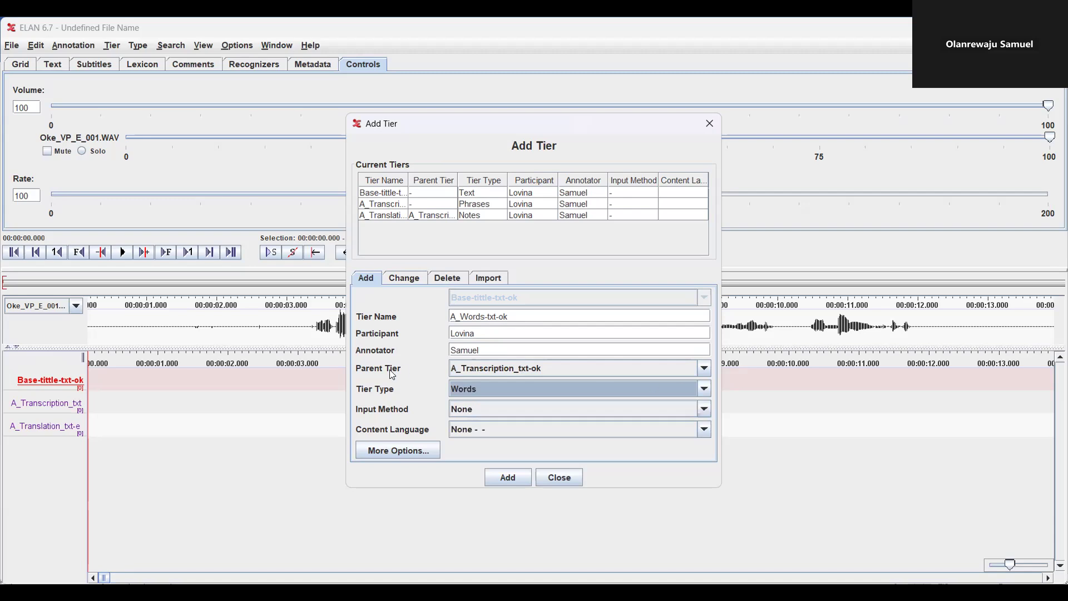
{"action": "left_click", "coordinate": [556, 412]}
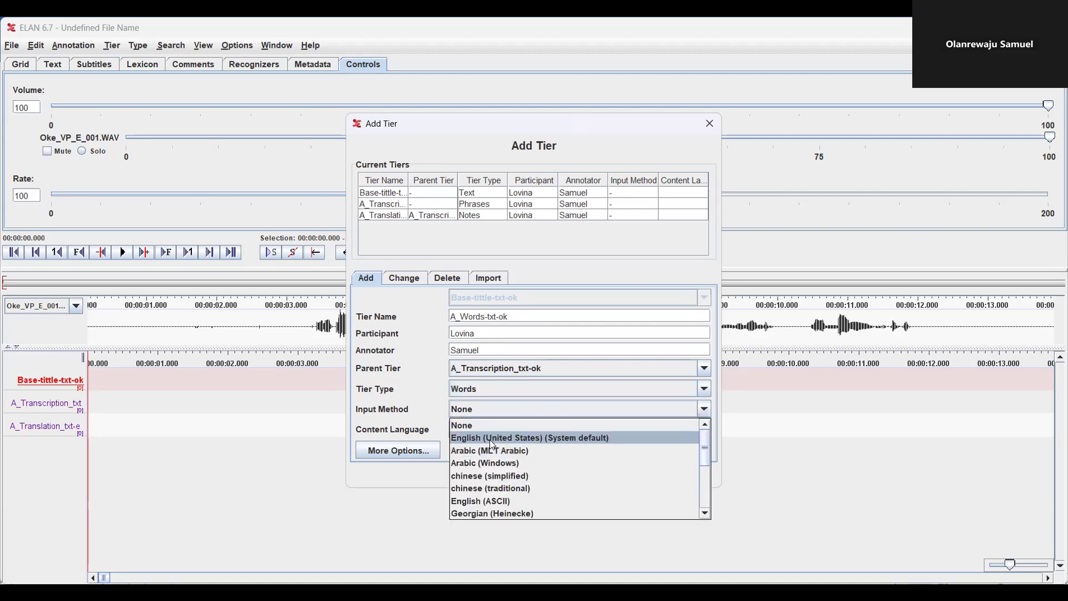
{"action": "left_click", "coordinate": [489, 439]}
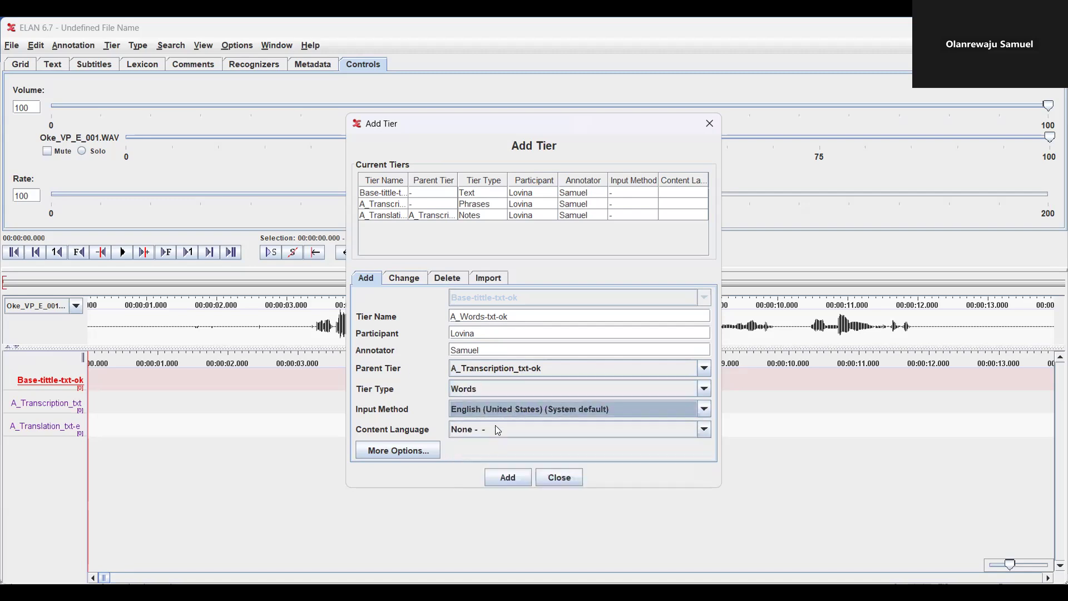
{"action": "left_click", "coordinate": [506, 477]}
{"action": "left_click", "coordinate": [477, 314]}
Add A_Participant-Notes-en under A_Transcription_txt-ok as type Words-en with English (United States) input
{"action": "type", "text": "A"}
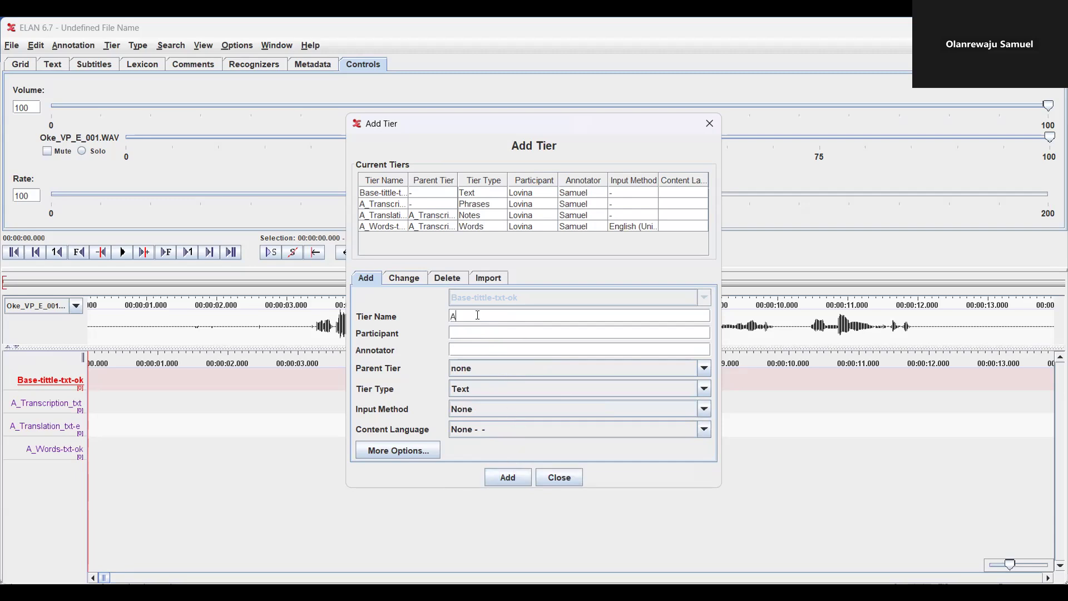
{"action": "type", "text": "_Participant-Notes-en"}
{"action": "left_click", "coordinate": [530, 332]}
{"action": "left_click", "coordinate": [703, 368]}
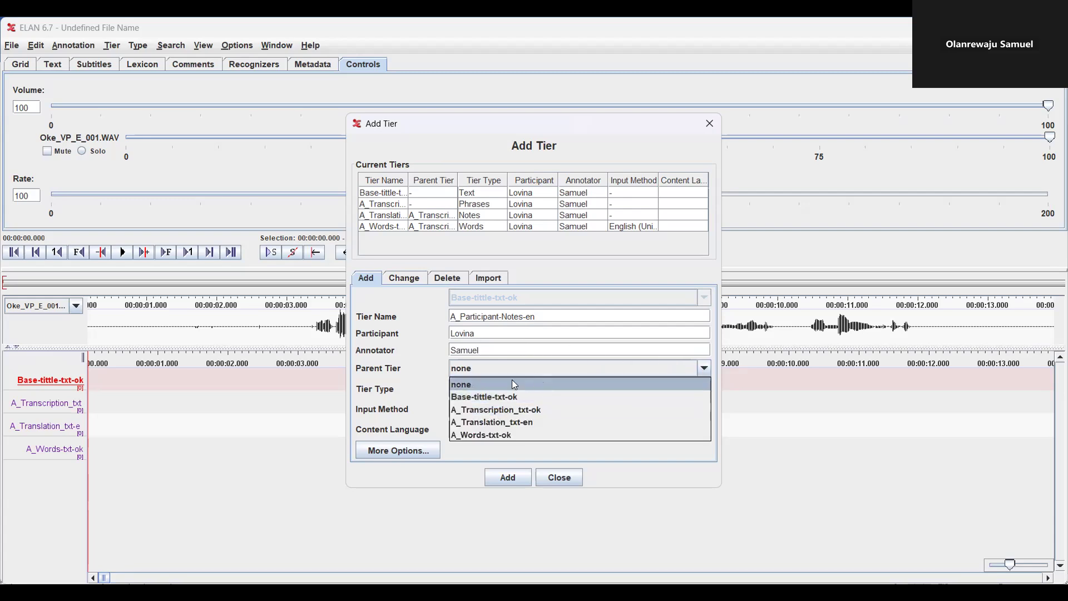
{"action": "left_click", "coordinate": [492, 405]}
{"action": "left_click", "coordinate": [698, 390]}
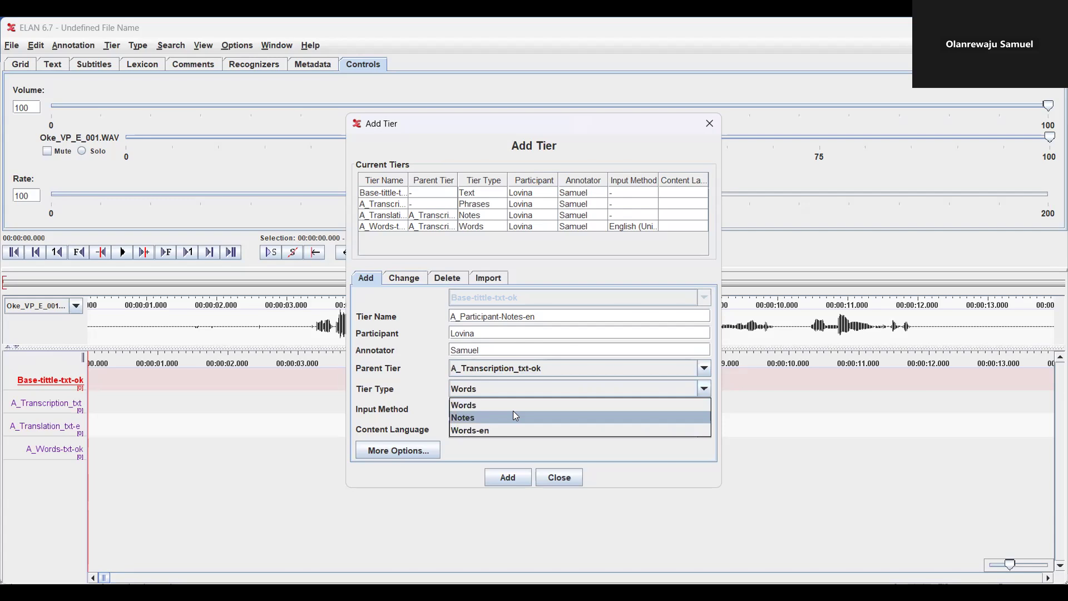
{"action": "left_click", "coordinate": [516, 417]}
{"action": "left_click", "coordinate": [662, 389]}
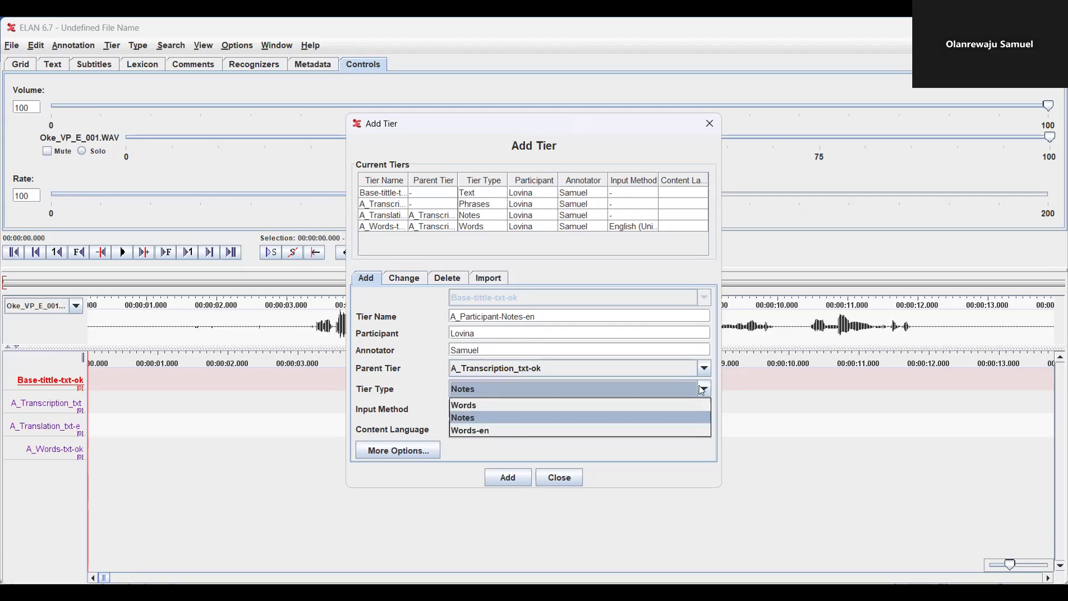
{"action": "left_click", "coordinate": [506, 429]}
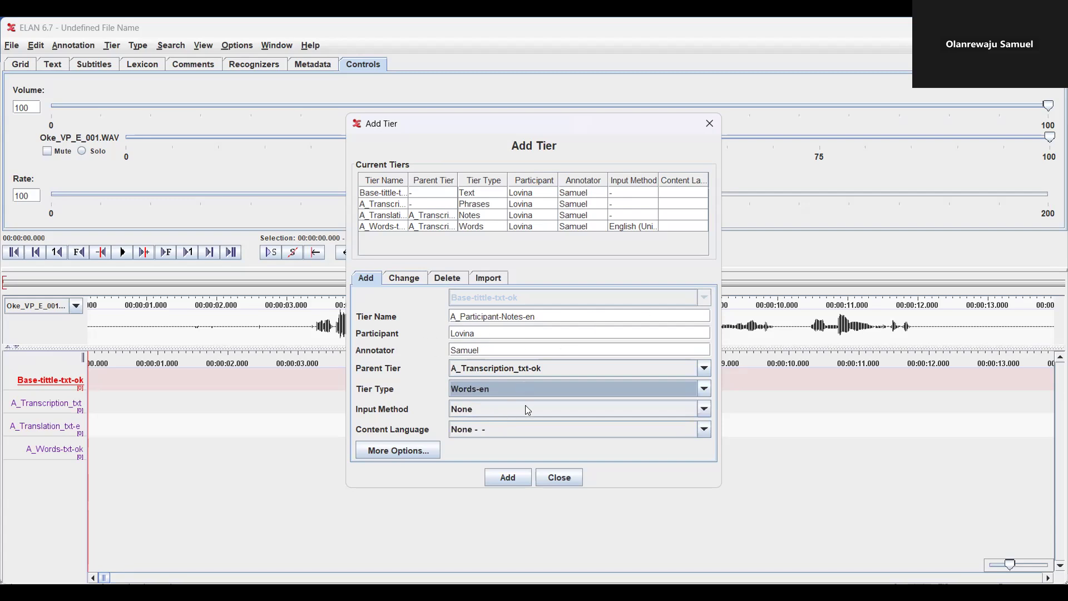
{"action": "left_click", "coordinate": [560, 408]}
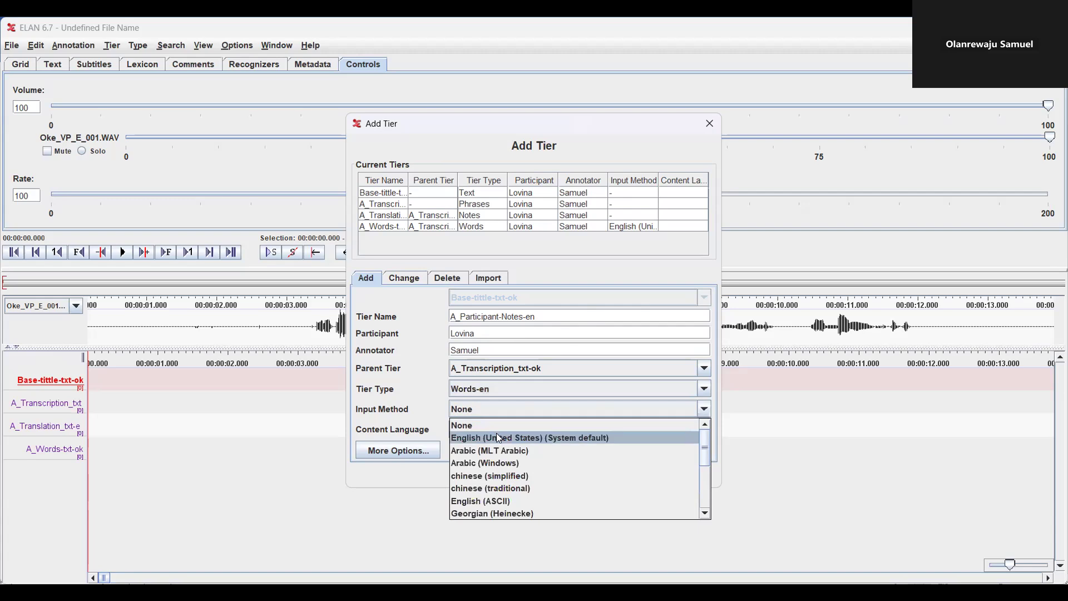
{"action": "left_click", "coordinate": [496, 435]}
{"action": "left_click", "coordinate": [508, 479]}
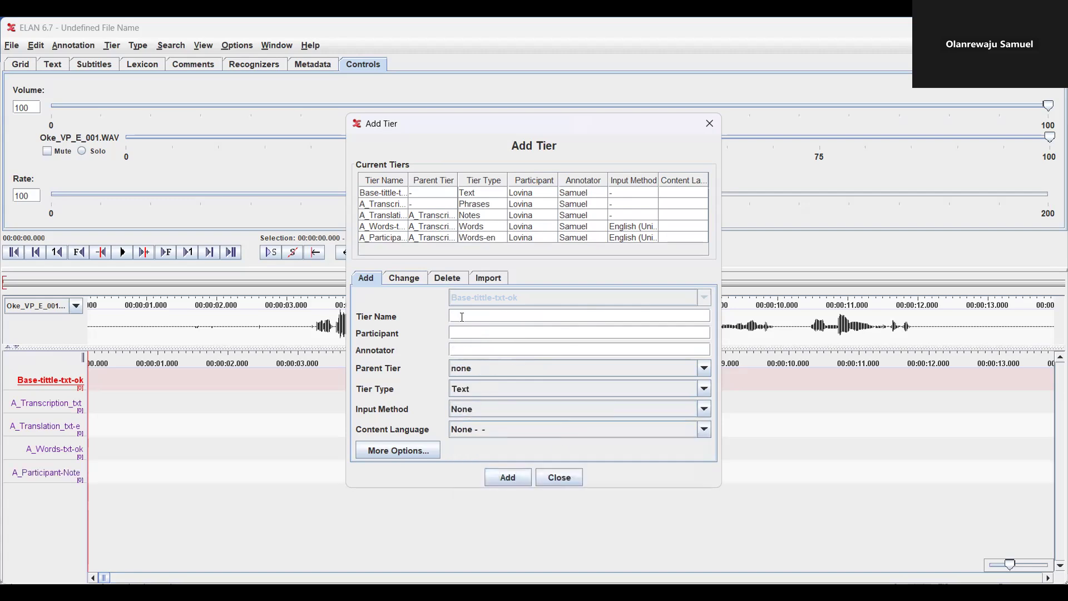
Add A_Words-txt-en under A_Translation_txt-en as Words-en with English (United States) input, then close
{"action": "type", "text": "A_Words-txt-en"}
{"action": "left_click", "coordinate": [451, 333]}
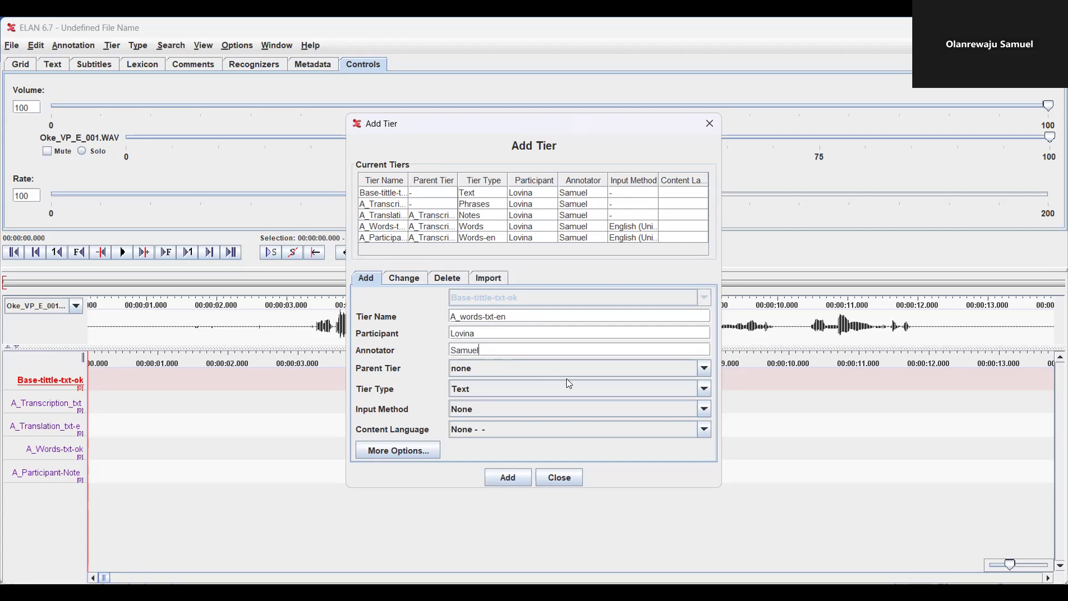
{"action": "left_click", "coordinate": [703, 370]}
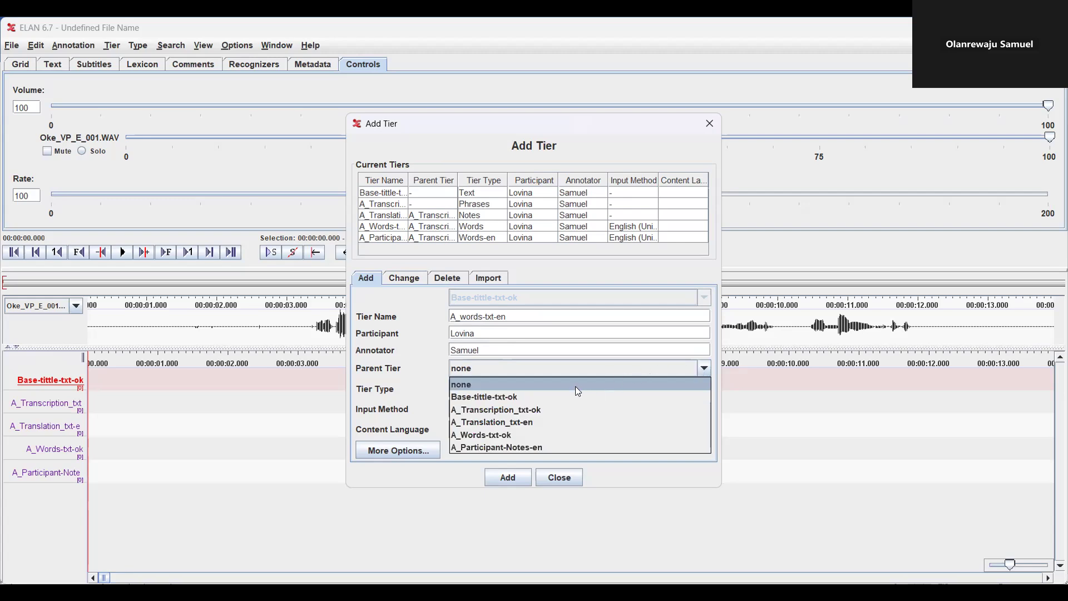
{"action": "left_click", "coordinate": [527, 421]}
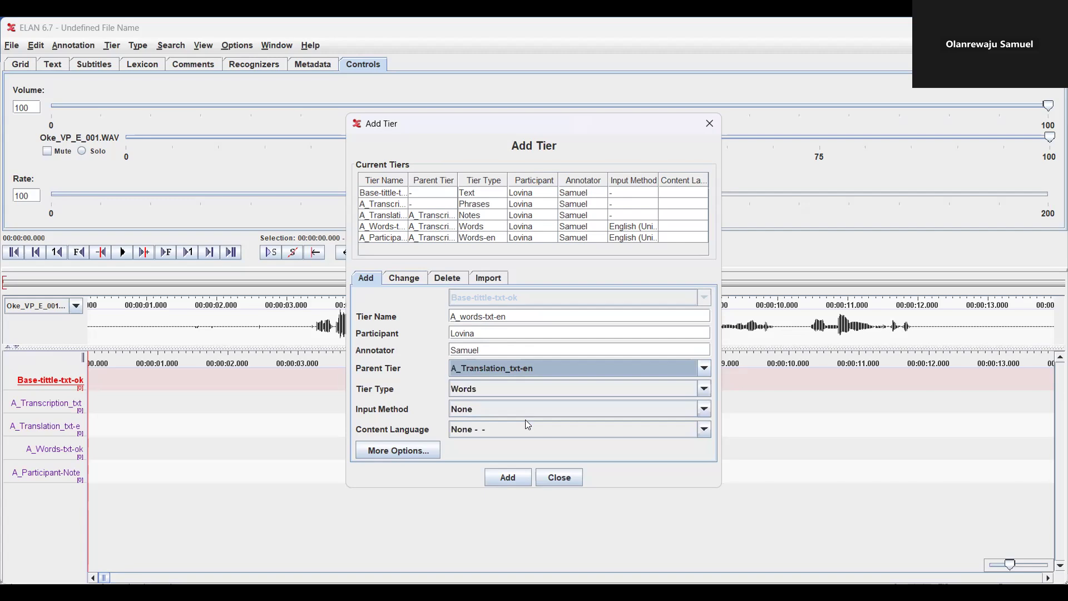
{"action": "left_click", "coordinate": [524, 387]}
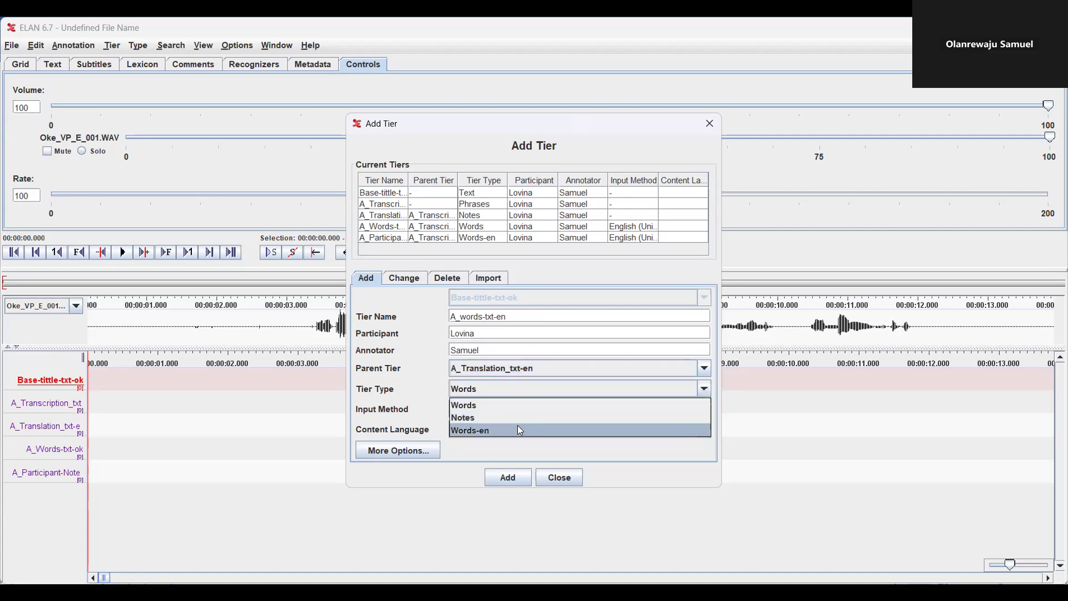
{"action": "left_click", "coordinate": [517, 426]}
{"action": "left_click", "coordinate": [481, 414]}
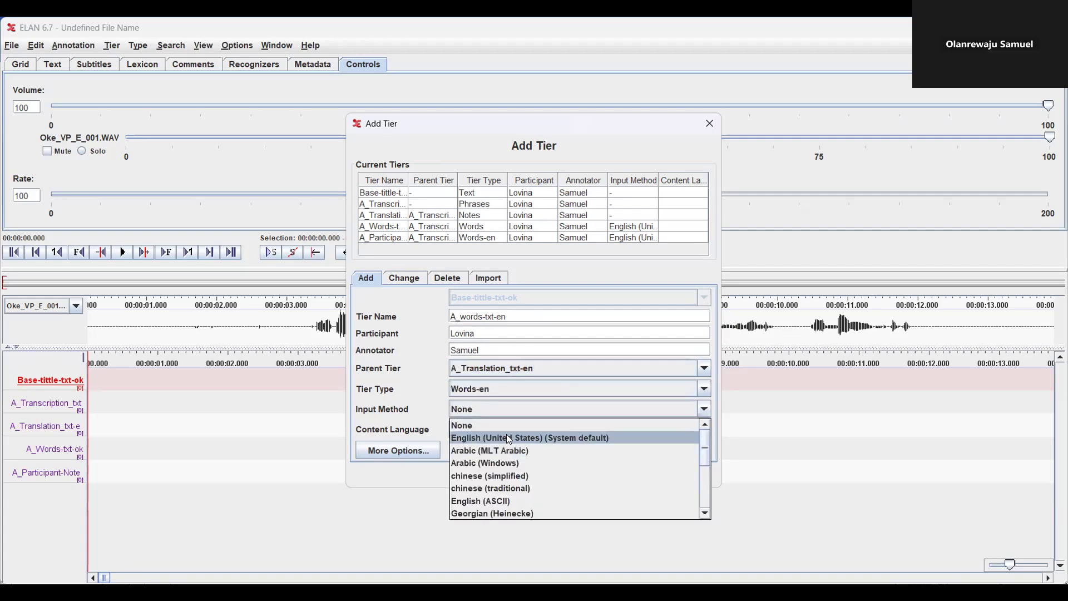
{"action": "left_click", "coordinate": [500, 438]}
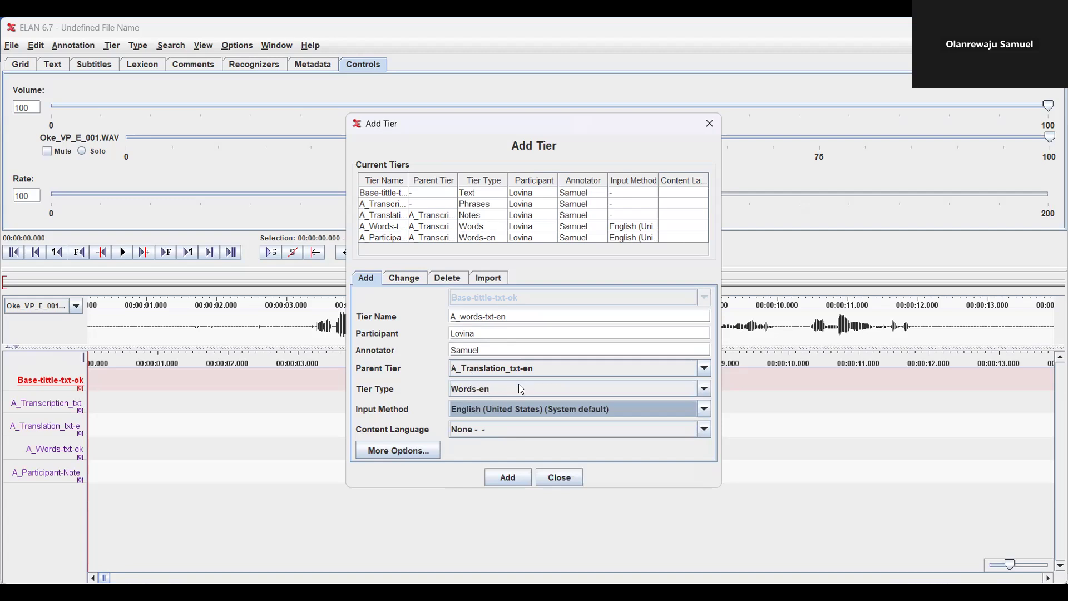
{"action": "left_click", "coordinate": [508, 476]}
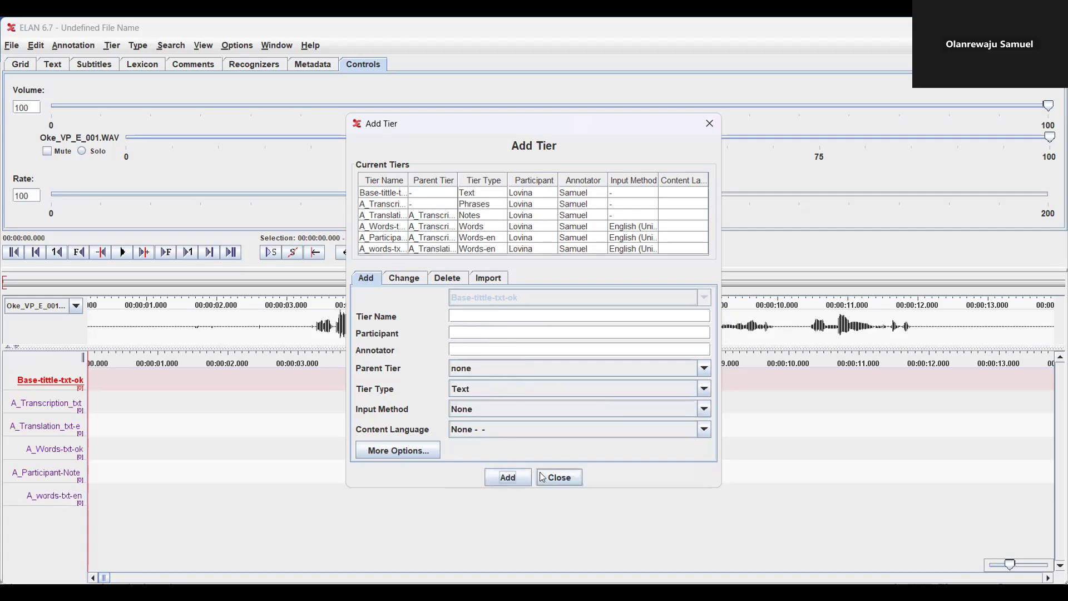
{"action": "left_click", "coordinate": [558, 477]}
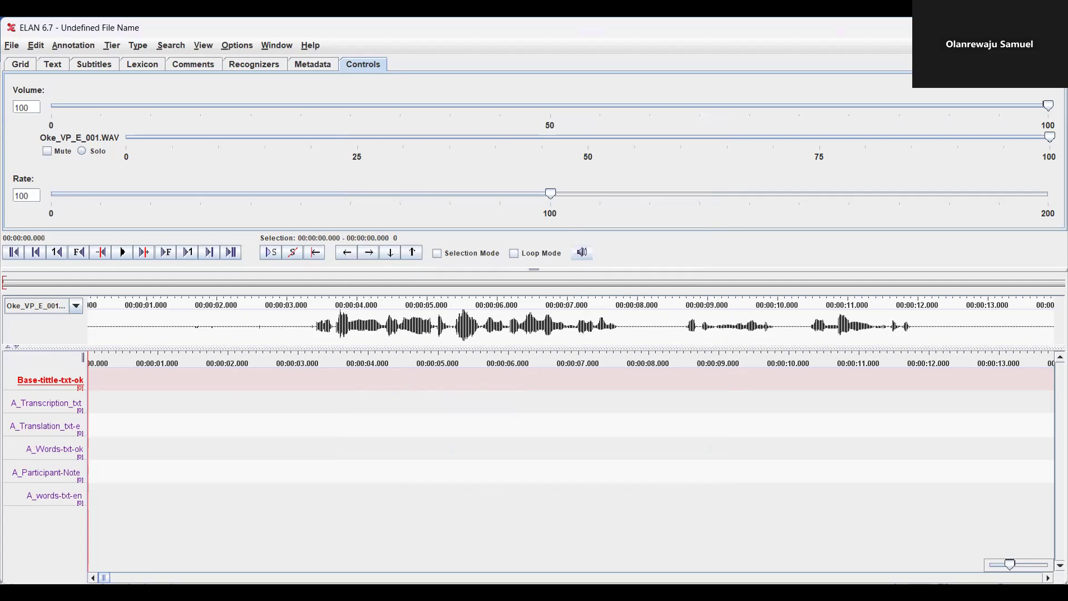
Play the recording, enlarge the waveform, and audition the 10.200–12.030 s stretch
{"action": "key", "text": "ctrl+space"}
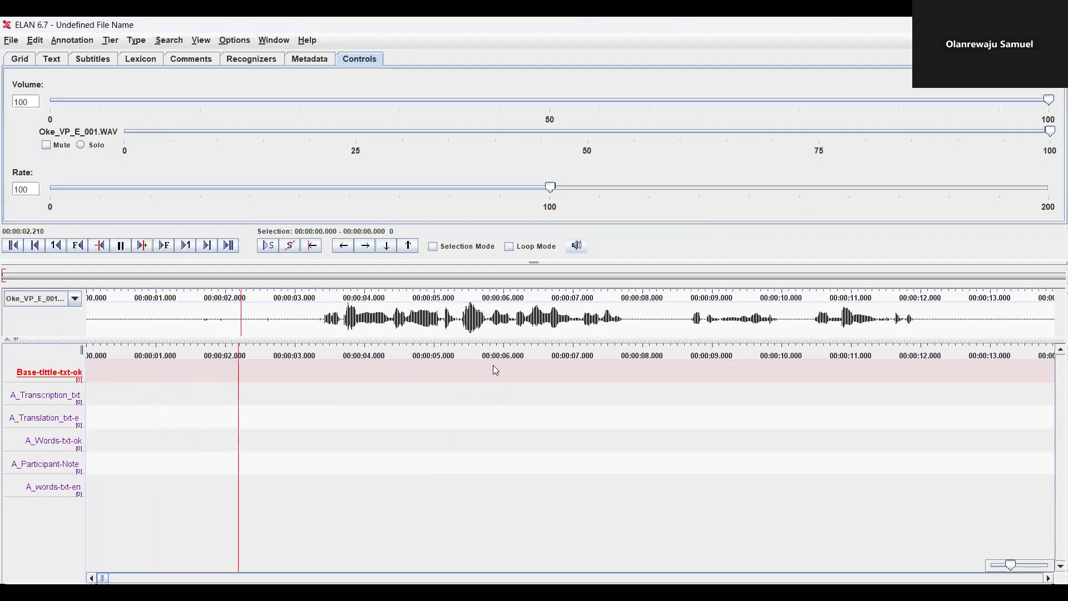
{"action": "key", "text": "ctrl+space"}
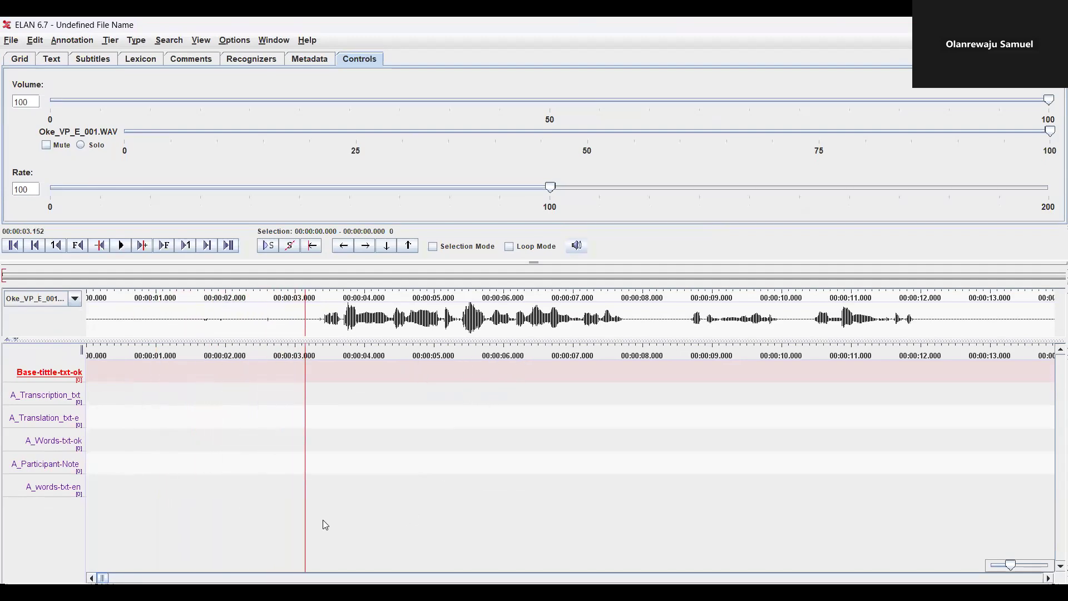
{"action": "left_click_drag", "start_coordinate": [801, 339], "coordinate": [836, 357]}
{"action": "left_click_drag", "start_coordinate": [795, 389], "coordinate": [922, 402]}
{"action": "key", "text": "ctrl+space"}
{"action": "key", "text": "ctrl+space"}
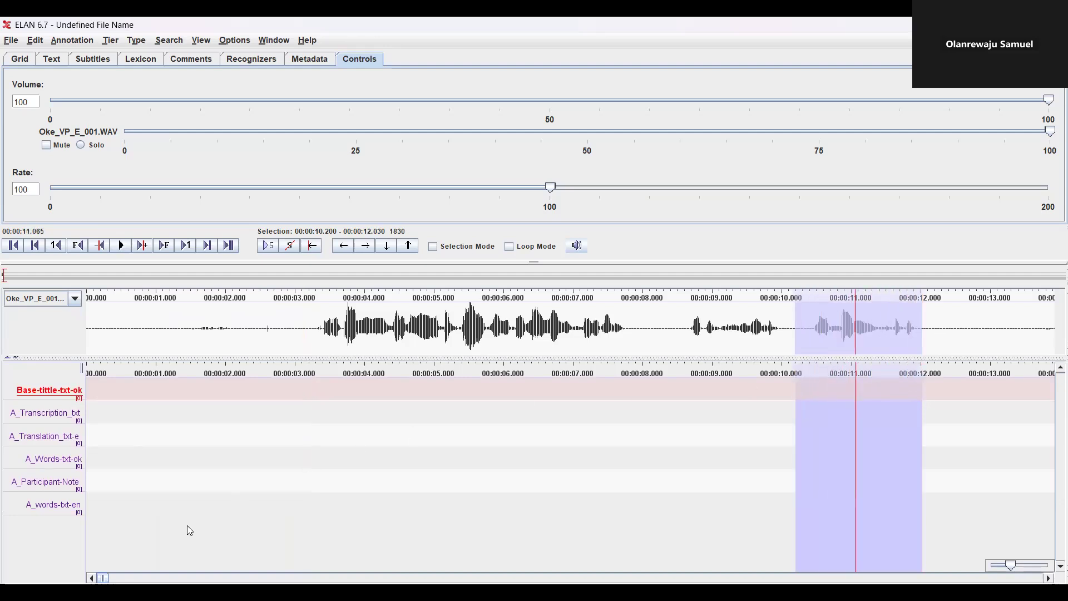
{"action": "left_click", "coordinate": [953, 476]}
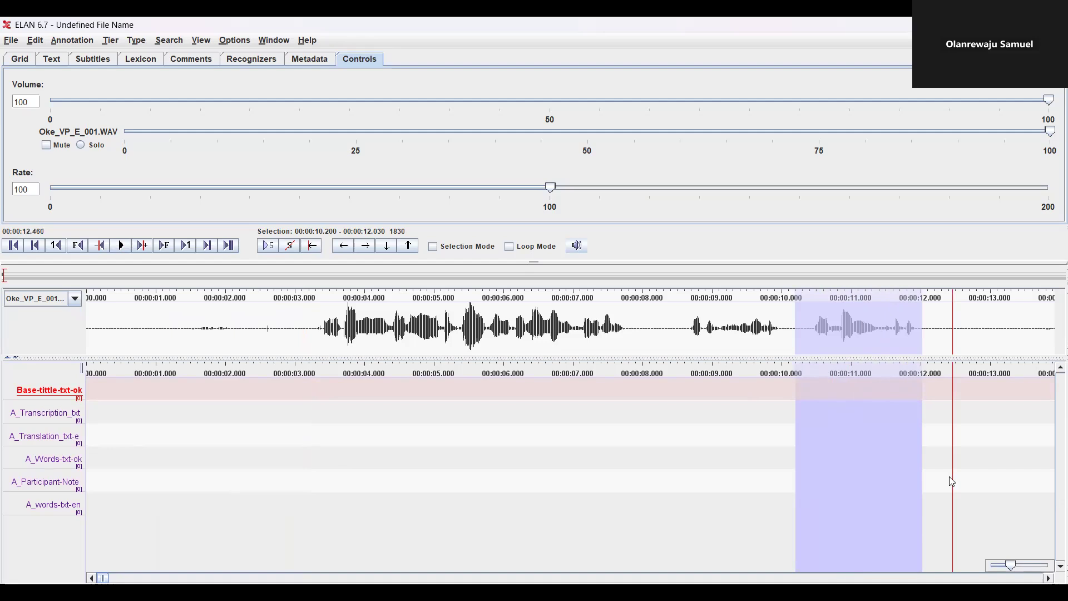
Audition nearby stretches and settle on the utterance at 15.710–16.350 s
{"action": "scroll", "coordinate": [952, 482], "scroll_direction": "right", "scroll_amount": 5}
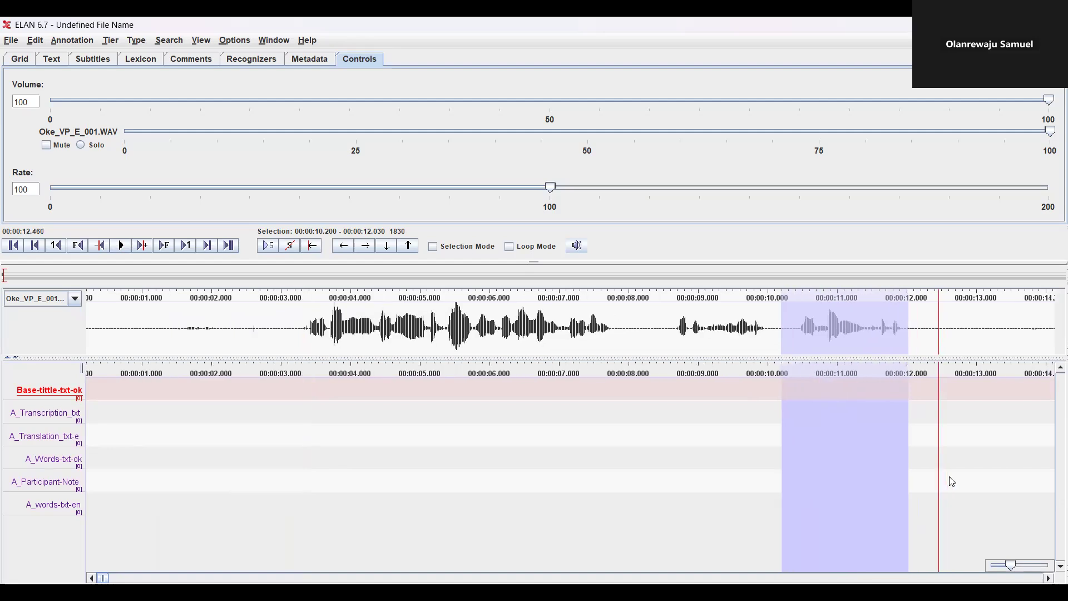
{"action": "scroll", "coordinate": [952, 482], "scroll_direction": "right", "scroll_amount": 5}
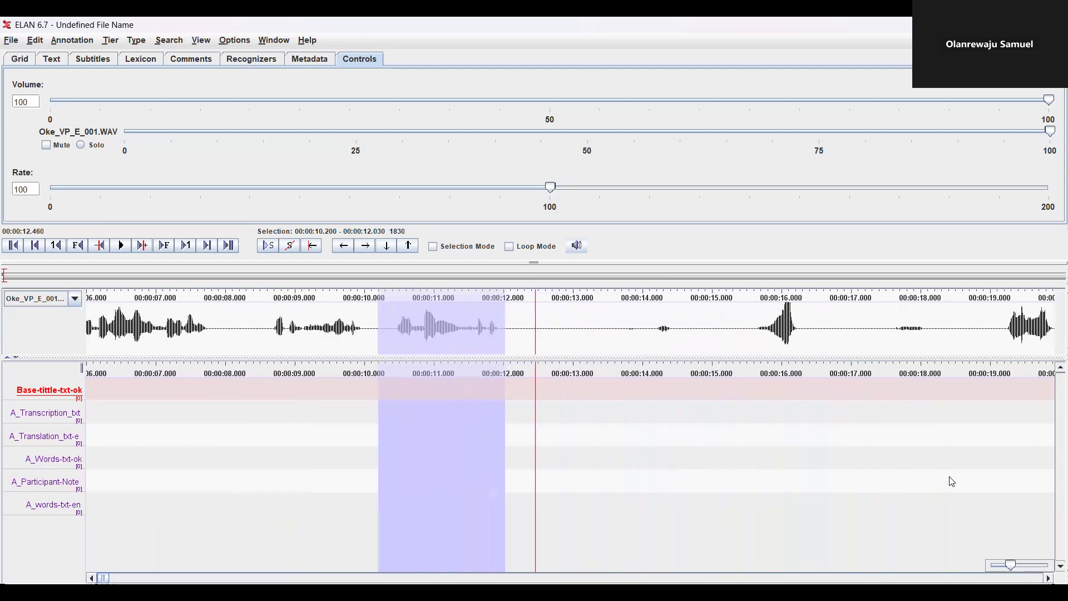
{"action": "left_click_drag", "start_coordinate": [735, 423], "coordinate": [824, 463]}
{"action": "key", "text": "shift+space"}
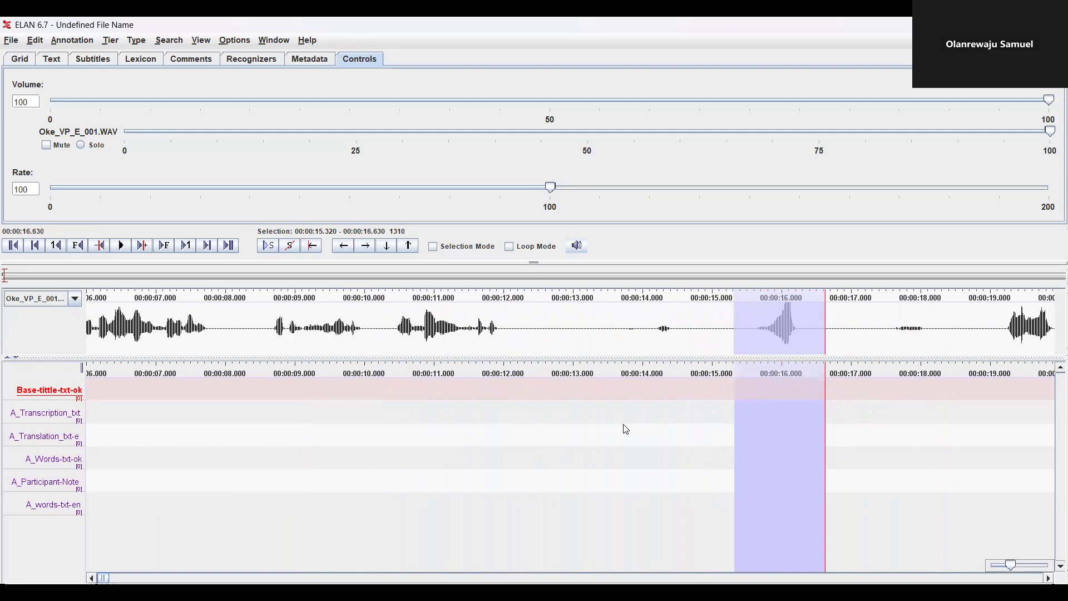
{"action": "left_click_drag", "start_coordinate": [623, 429], "coordinate": [707, 430]}
{"action": "key", "text": "shift+space"}
{"action": "left_click_drag", "start_coordinate": [750, 415], "coordinate": [803, 449]}
{"action": "key", "text": "shift+space"}
{"action": "left_click_drag", "start_coordinate": [762, 403], "coordinate": [805, 433]}
{"action": "key", "text": "shift+space"}
{"action": "key", "text": "shift+space"}
Leave the first segment's base and transcription annotations empty and translate it as 'walk'
{"action": "double_click", "coordinate": [780, 385]}
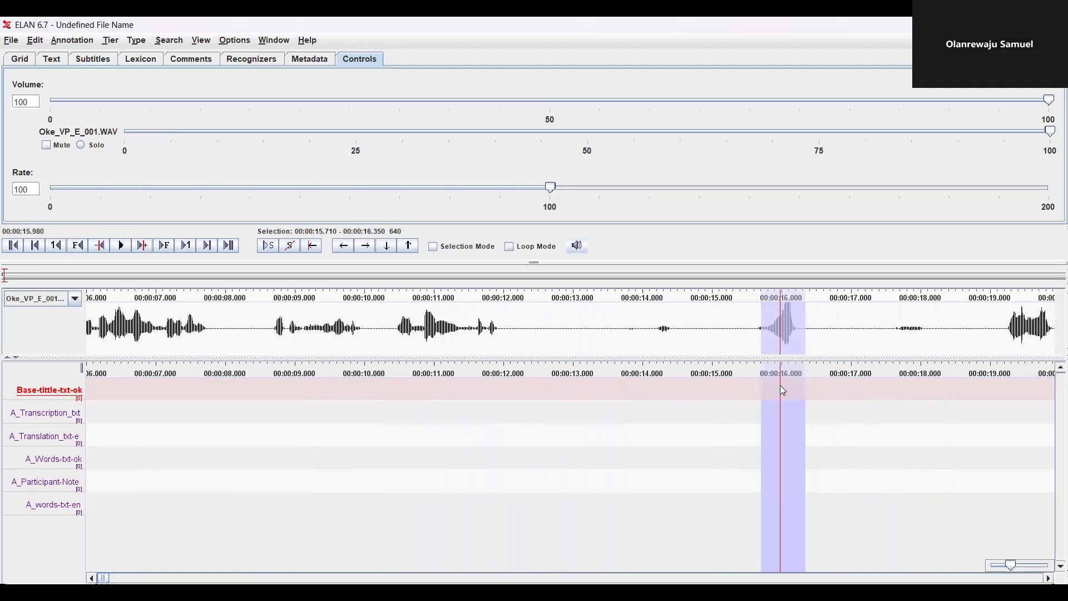
{"action": "left_click", "coordinate": [735, 425]}
{"action": "double_click", "coordinate": [572, 416]}
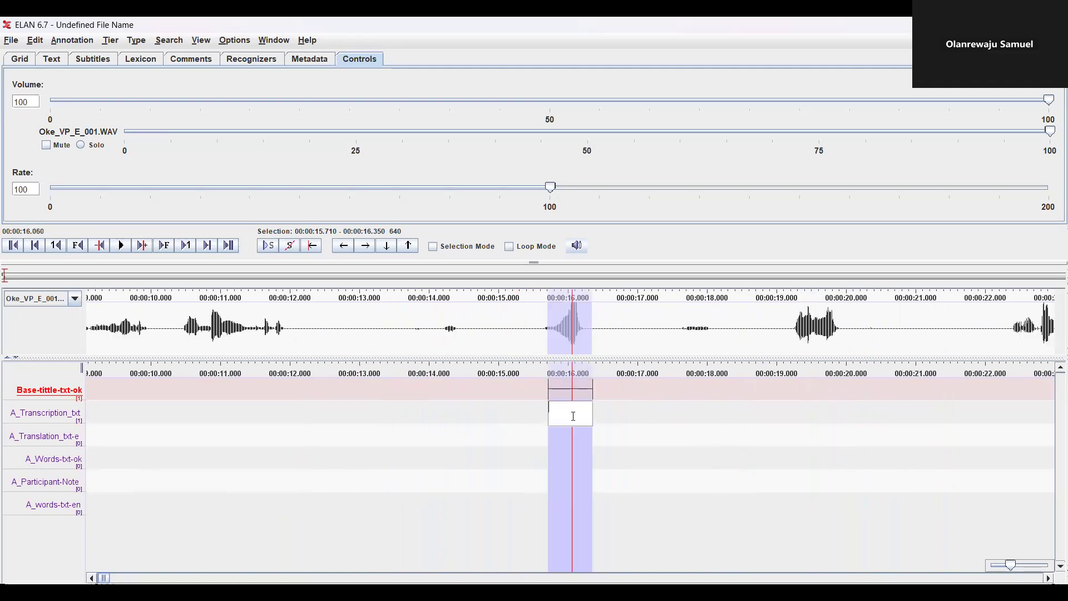
{"action": "double_click", "coordinate": [567, 434]}
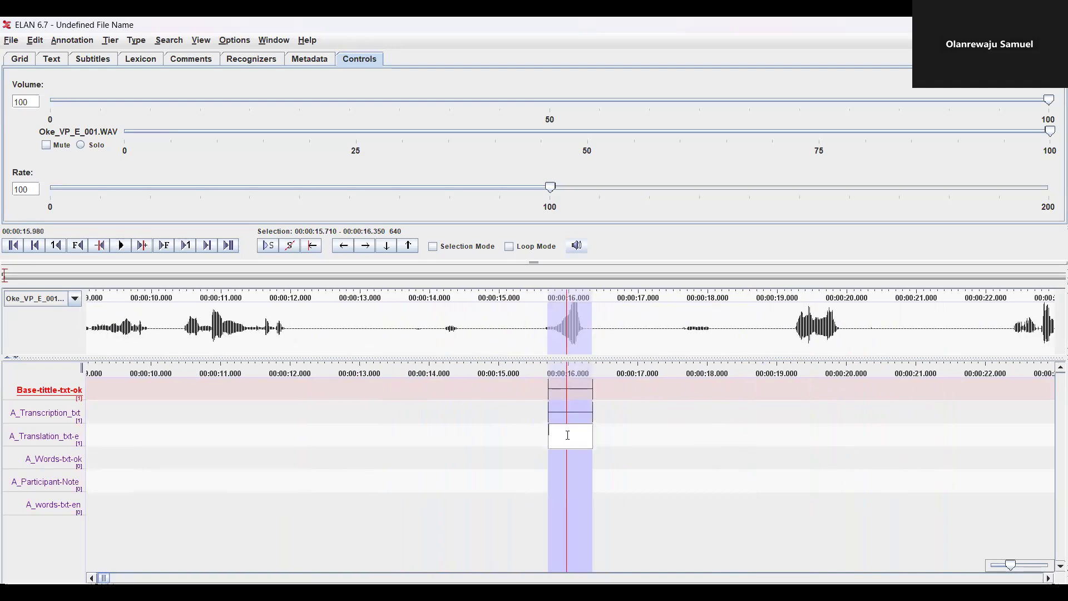
{"action": "type", "text": "walk"}
{"action": "key", "text": "ctrl+space"}
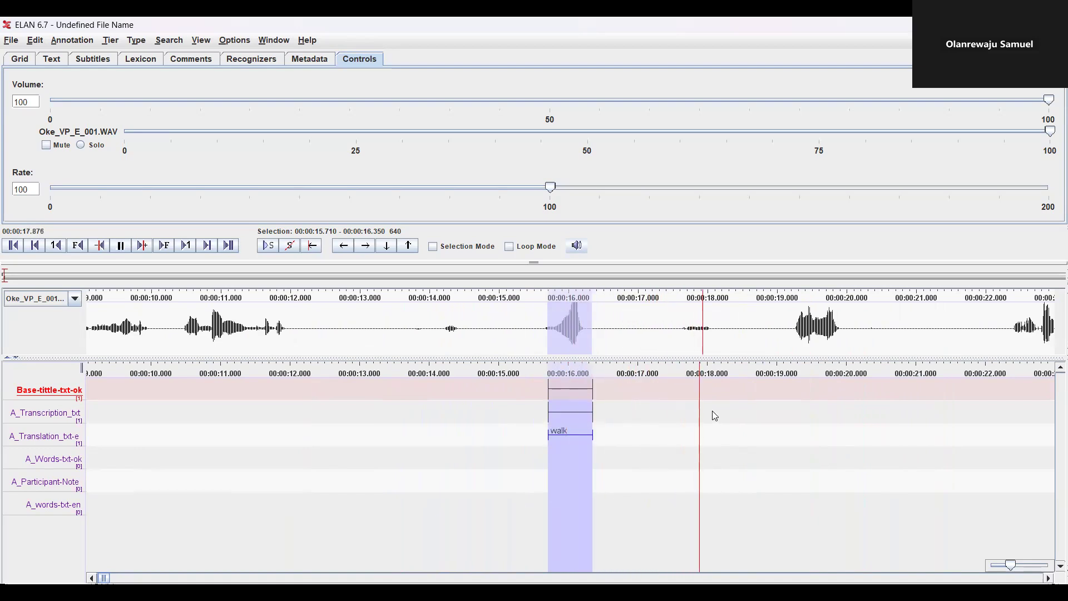
Add a 19.220–19.900 s segment translated 'I am walking', then play the 22–23 s stretch
{"action": "left_click_drag", "start_coordinate": [792, 400], "coordinate": [839, 448]}
{"action": "key", "text": "shift+space"}
{"action": "double_click", "coordinate": [821, 396]}
{"action": "key", "text": "Return"}
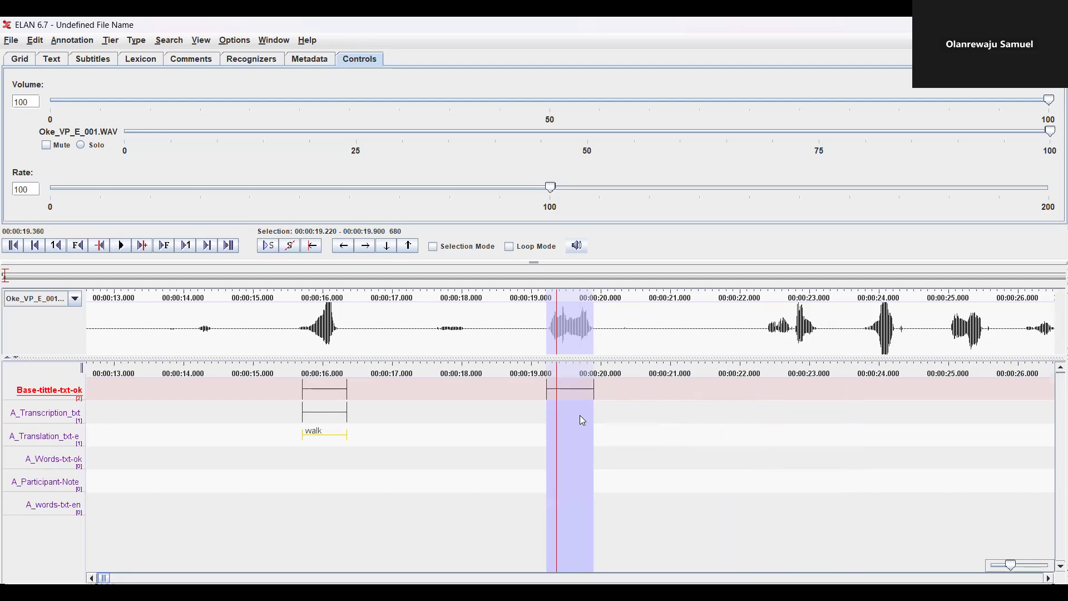
{"action": "double_click", "coordinate": [579, 414]}
{"action": "left_click", "coordinate": [579, 443]}
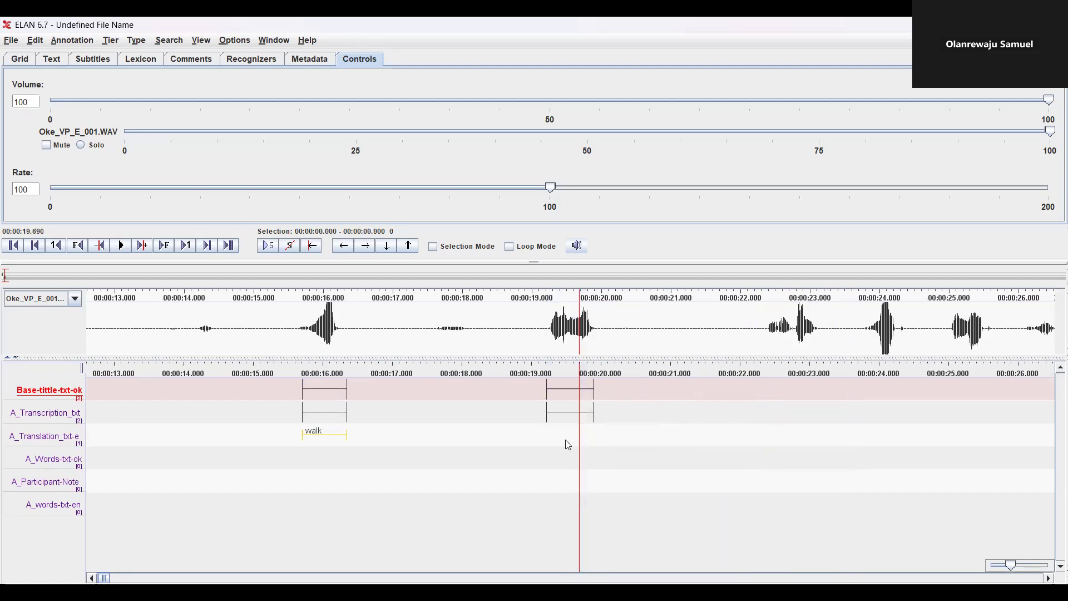
{"action": "left_click", "coordinate": [576, 412]}
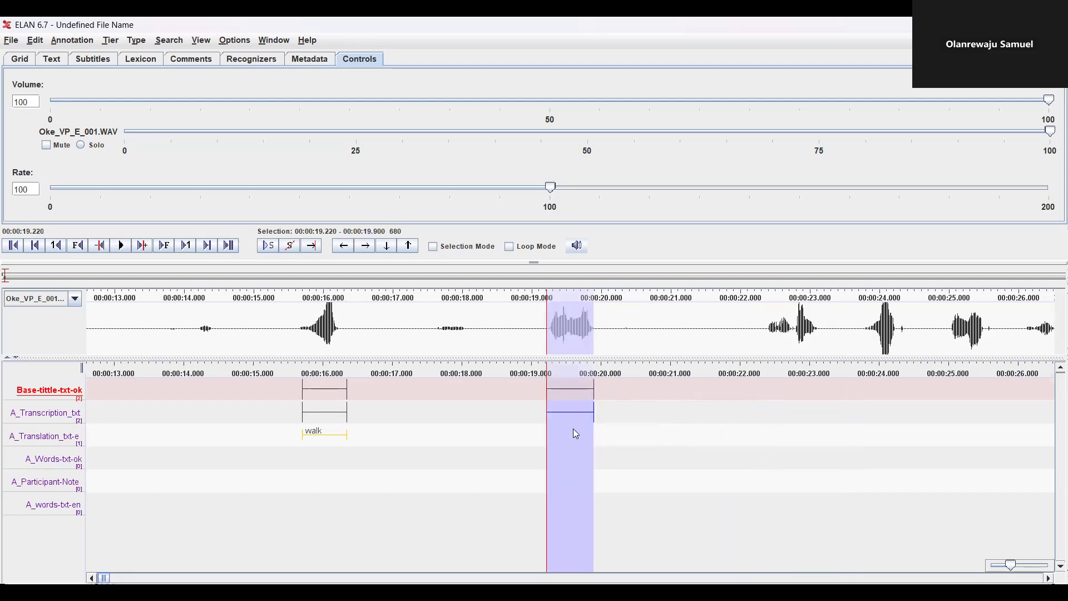
{"action": "double_click", "coordinate": [575, 432]}
{"action": "type", "text": "I am walking"}
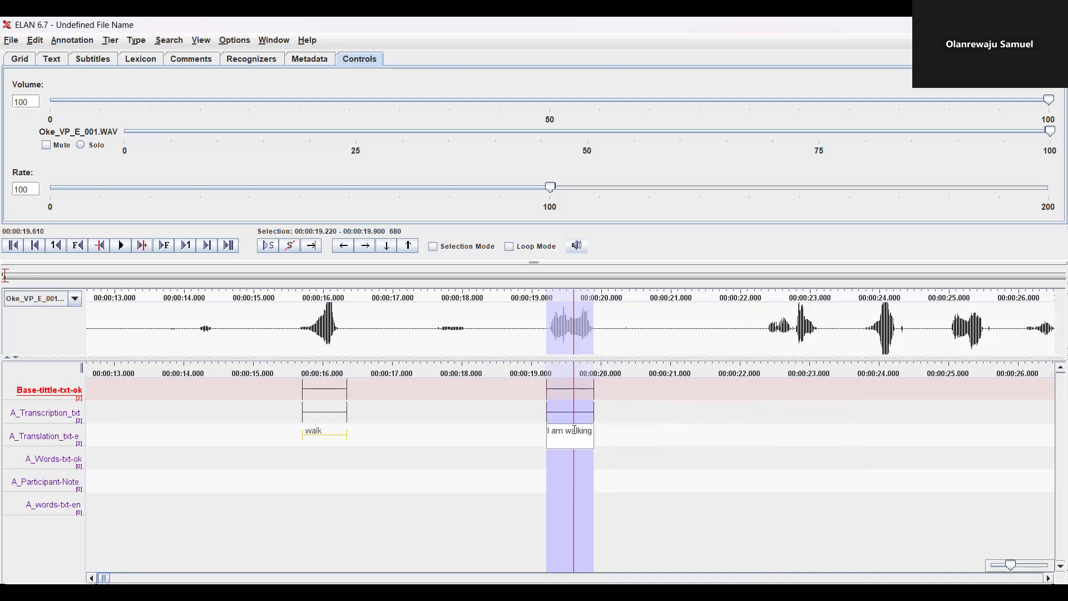
{"action": "key", "text": "Return"}
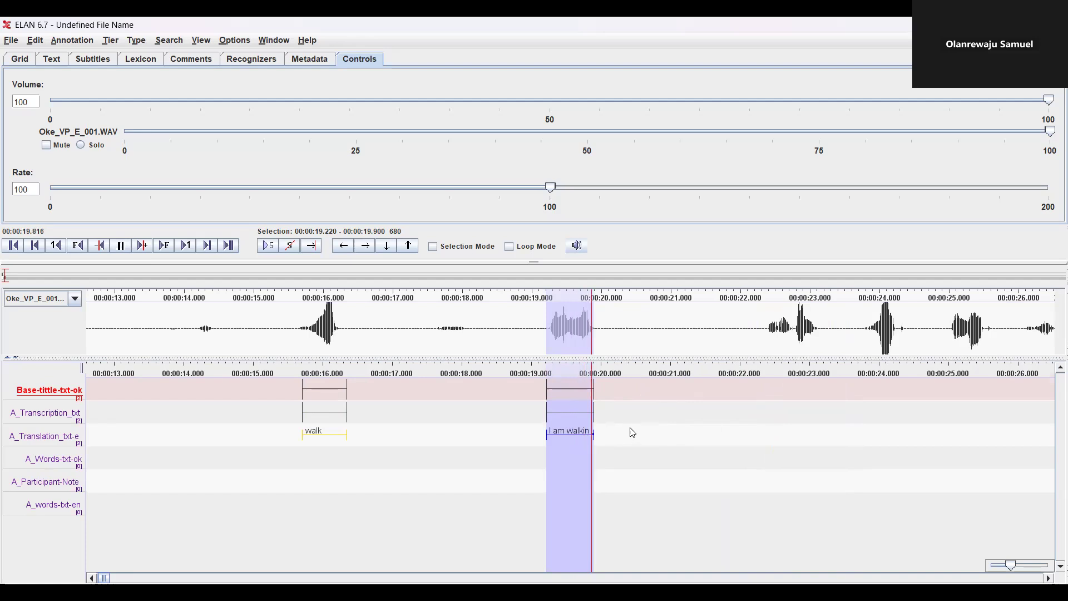
{"action": "left_click_drag", "start_coordinate": [745, 388], "coordinate": [814, 453]}
{"action": "key", "text": "shift+space"}
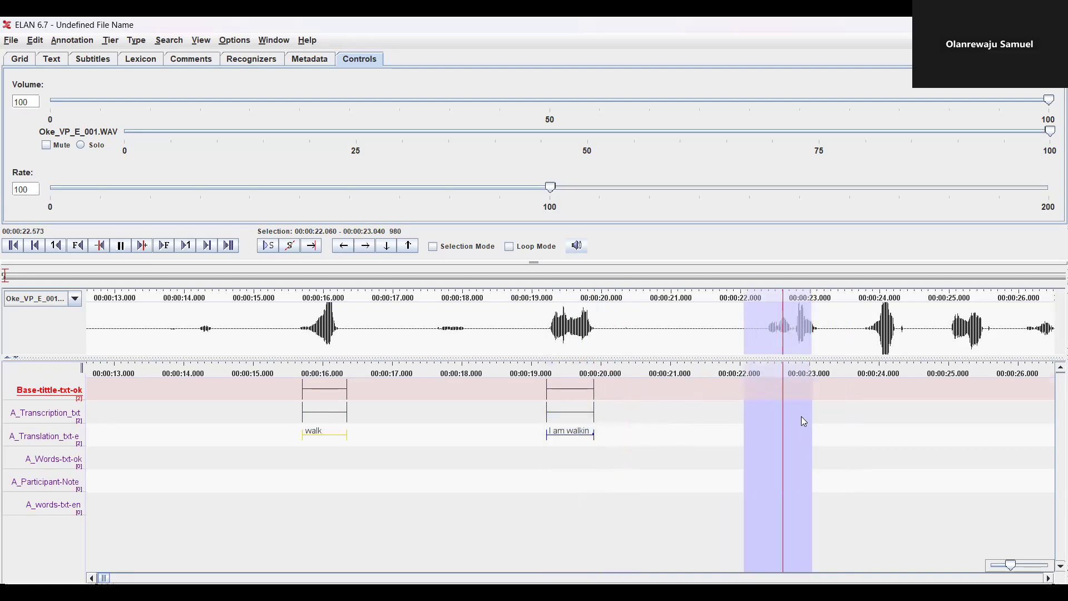
Create empty base and transcription annotations for the word near 27 s, translated 'walk'
{"action": "left_click_drag", "start_coordinate": [816, 404], "coordinate": [933, 437]}
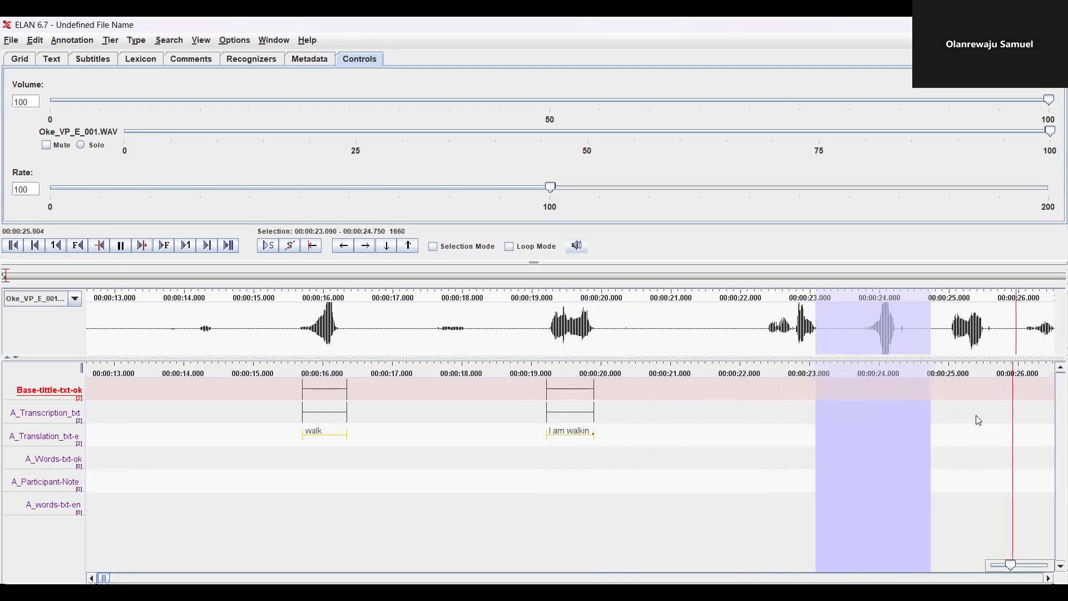
{"action": "left_click_drag", "start_coordinate": [124, 395], "coordinate": [153, 425]}
{"action": "key", "text": "shift+space"}
{"action": "double_click", "coordinate": [142, 387]}
{"action": "left_click", "coordinate": [146, 432]}
{"action": "double_click", "coordinate": [575, 408]}
{"action": "left_click", "coordinate": [573, 433]}
{"action": "double_click", "coordinate": [575, 434]}
{"action": "type", "text": "walk"}
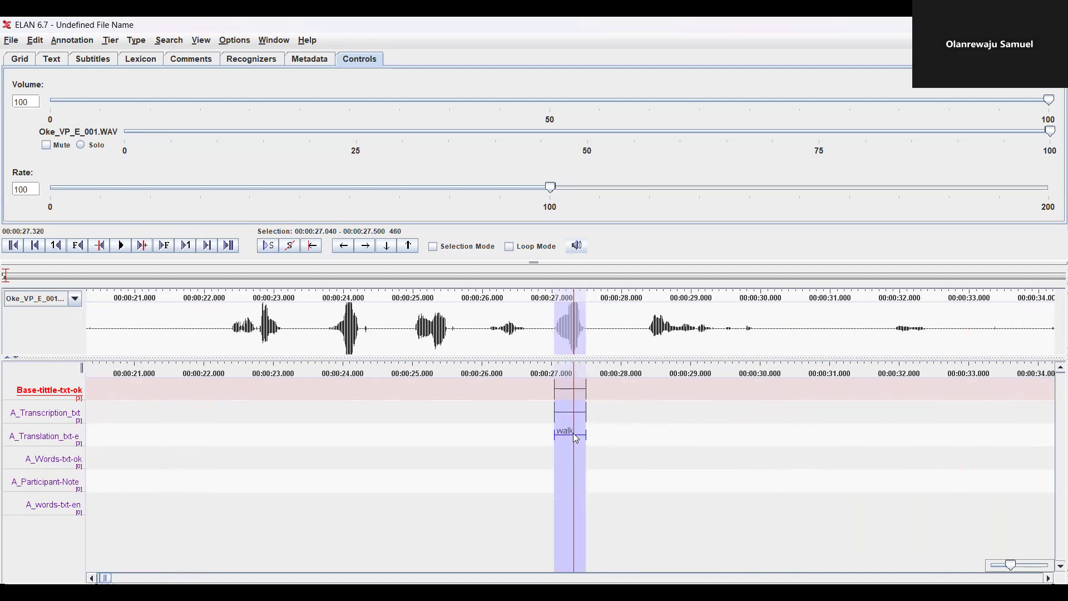
{"action": "key", "text": "ctrl+space"}
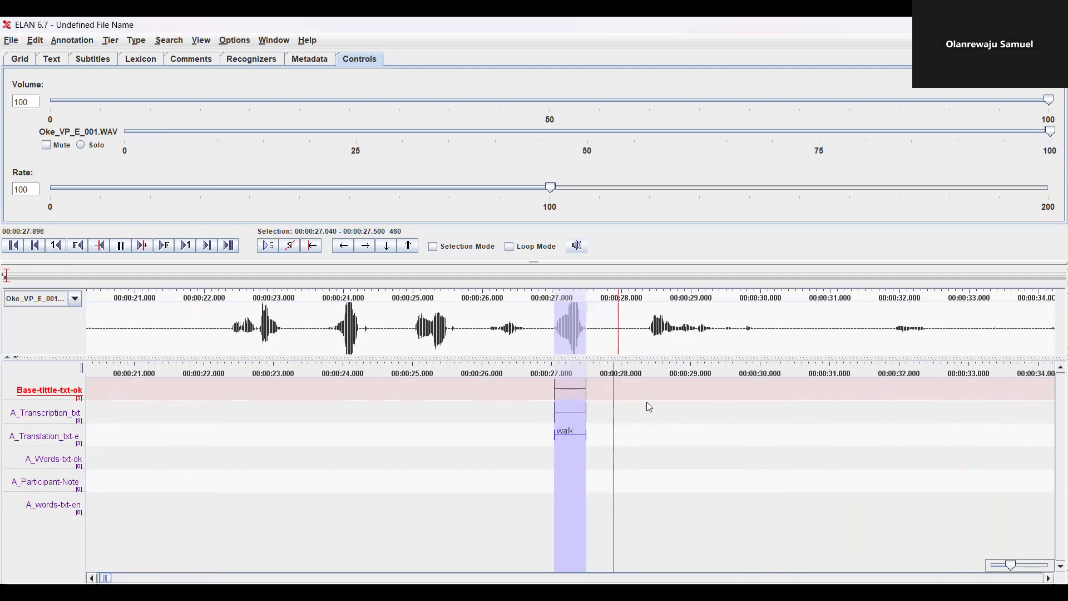
Add a 28.37–29.06 s segment with a base annotation and the translation 'I am walking'
{"action": "left_click_drag", "start_coordinate": [648, 387], "coordinate": [708, 437]}
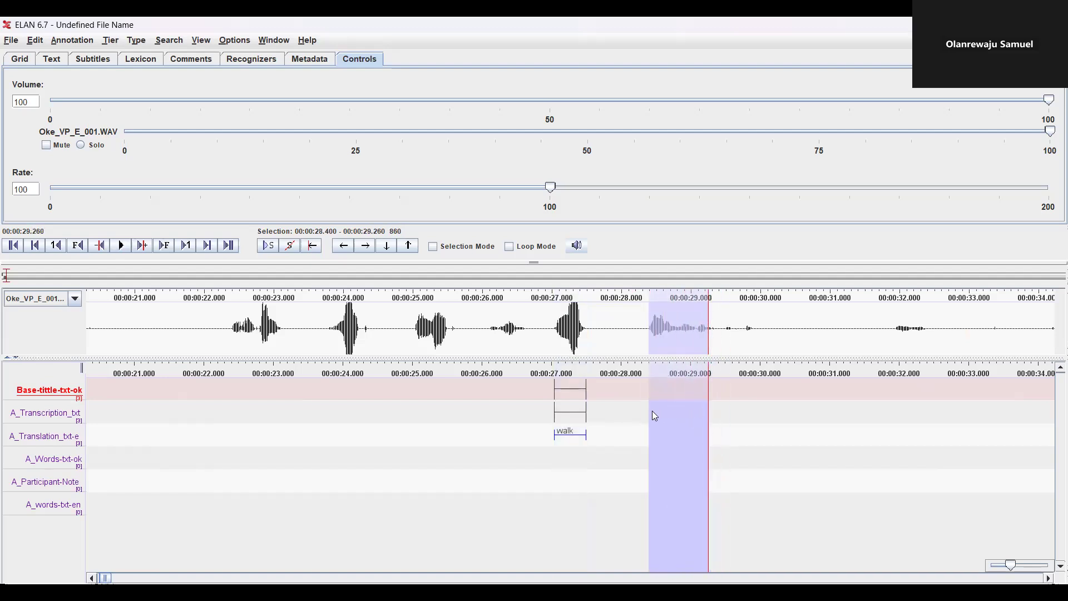
{"action": "left_click_drag", "start_coordinate": [646, 414], "coordinate": [693, 427]}
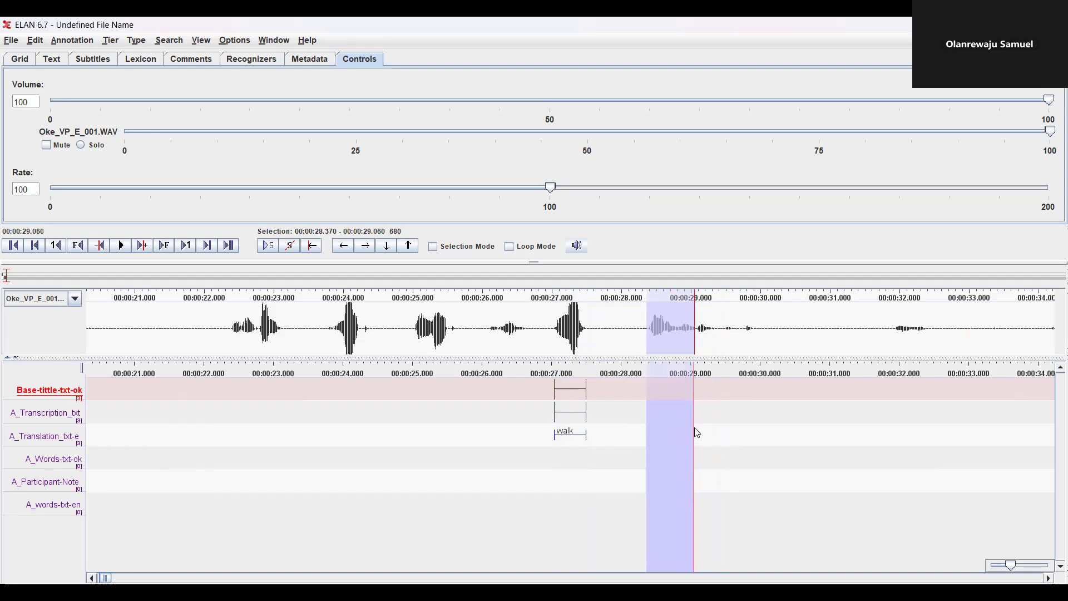
{"action": "key", "text": "shift+space"}
{"action": "double_click", "coordinate": [670, 391]}
{"action": "left_click", "coordinate": [568, 409]}
{"action": "double_click", "coordinate": [576, 440]}
{"action": "type", "text": "I am walking"}
{"action": "key", "text": "Return"}
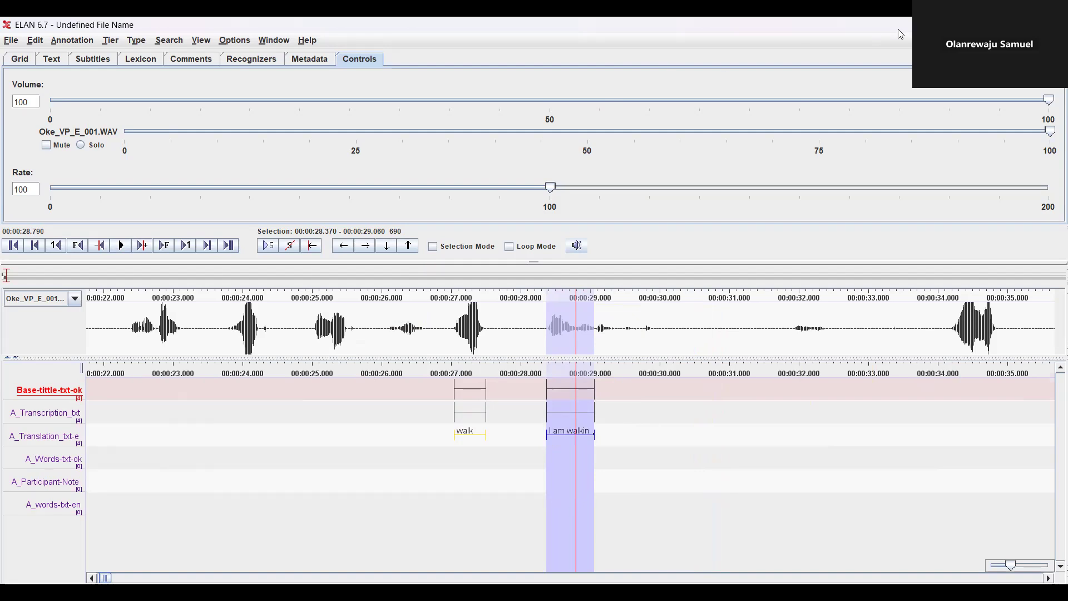
Switch to Transcription Mode with Phrases as column 1 and Notes as column 2
{"action": "left_click", "coordinate": [237, 42]}
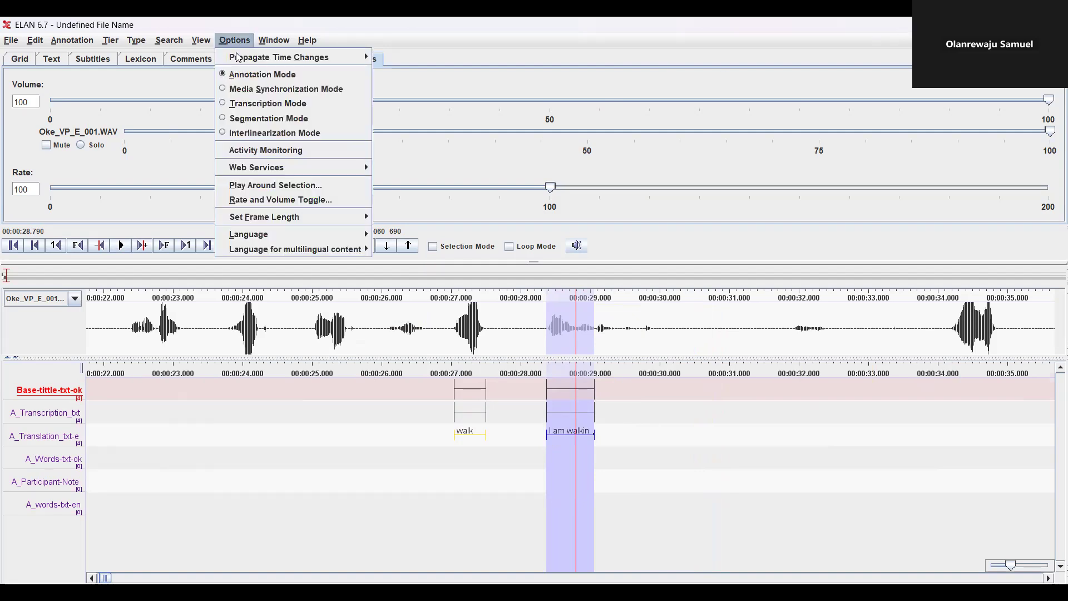
{"action": "left_click", "coordinate": [242, 108]}
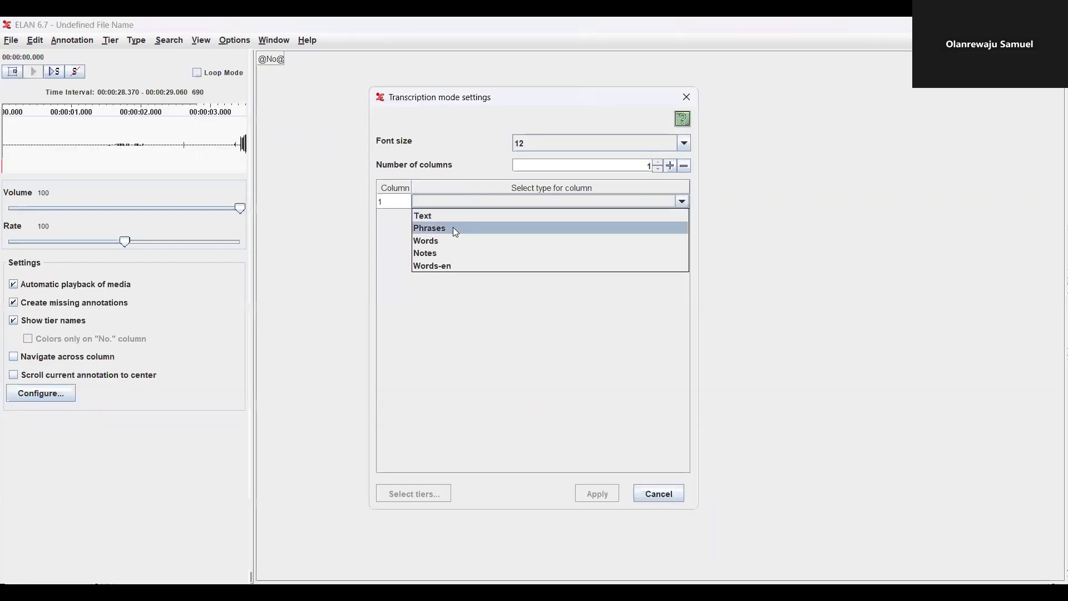
{"action": "left_click", "coordinate": [448, 229]}
{"action": "left_click", "coordinate": [448, 217]}
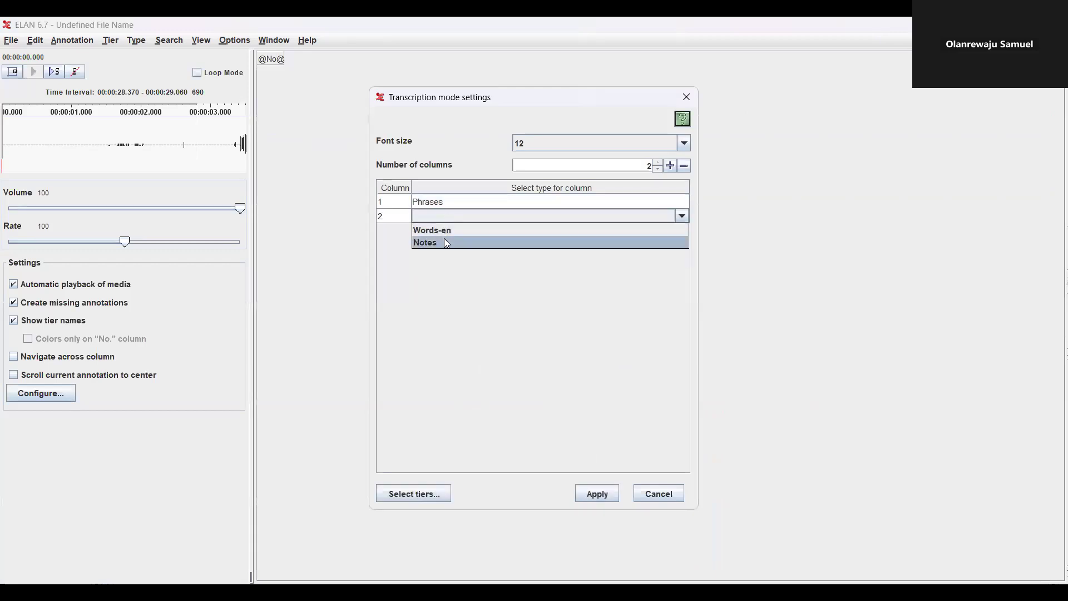
{"action": "left_click", "coordinate": [444, 238]}
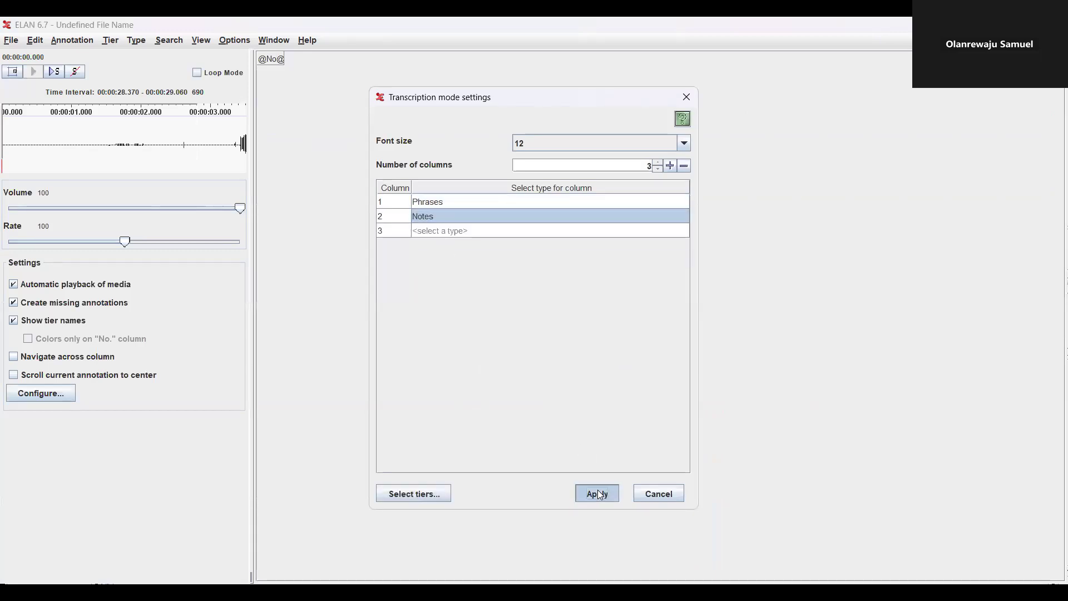
{"action": "left_click", "coordinate": [596, 493]}
{"action": "left_click", "coordinate": [406, 93]}
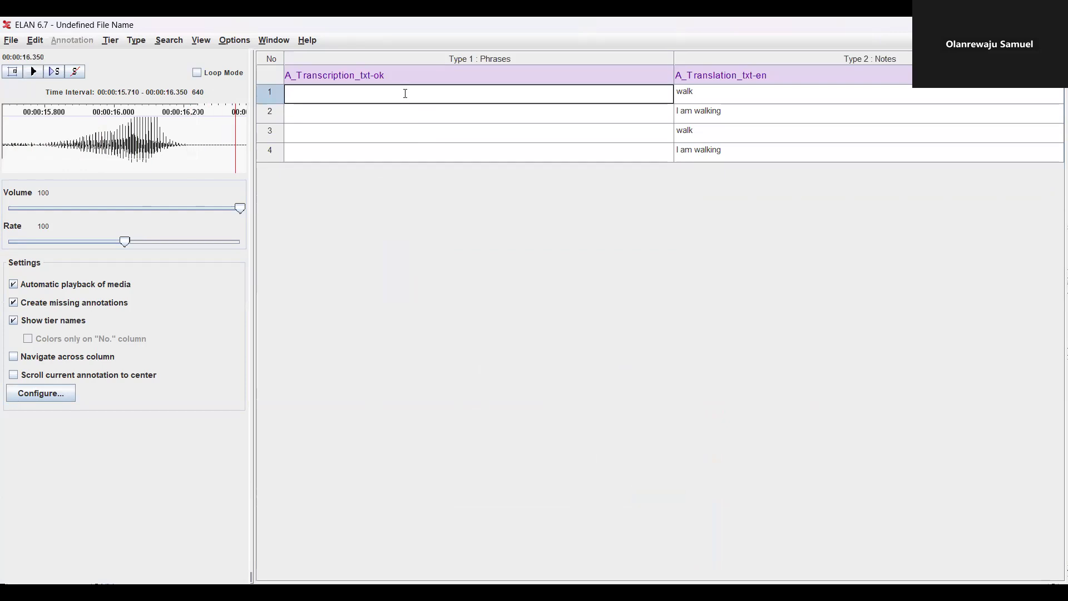
Transcribe row 1 as 'njan' and row 2 as 'mi na njan'
{"action": "left_click", "coordinate": [410, 115]}
{"action": "left_click", "coordinate": [413, 149]}
{"action": "left_click", "coordinate": [412, 131]}
{"action": "left_click", "coordinate": [403, 113]}
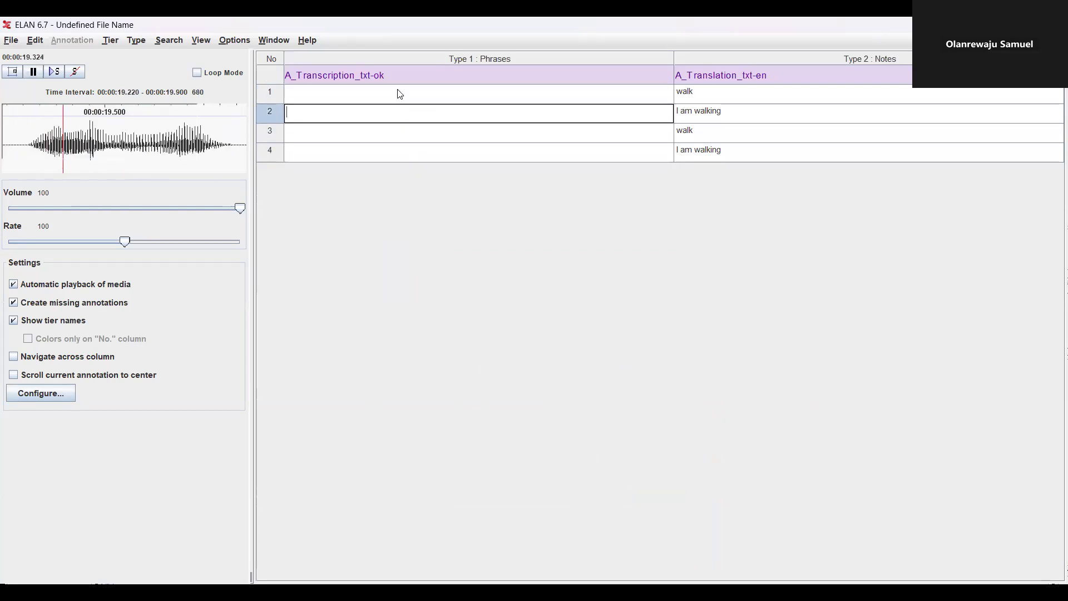
{"action": "left_click", "coordinate": [400, 95]}
{"action": "type", "text": "njan"}
{"action": "left_click", "coordinate": [370, 111]}
{"action": "type", "text": "mi na njan"}
Transcribe row 3 as 'njan' and row 4 as 'mi na njan', correcting the typo
{"action": "left_click", "coordinate": [356, 134]}
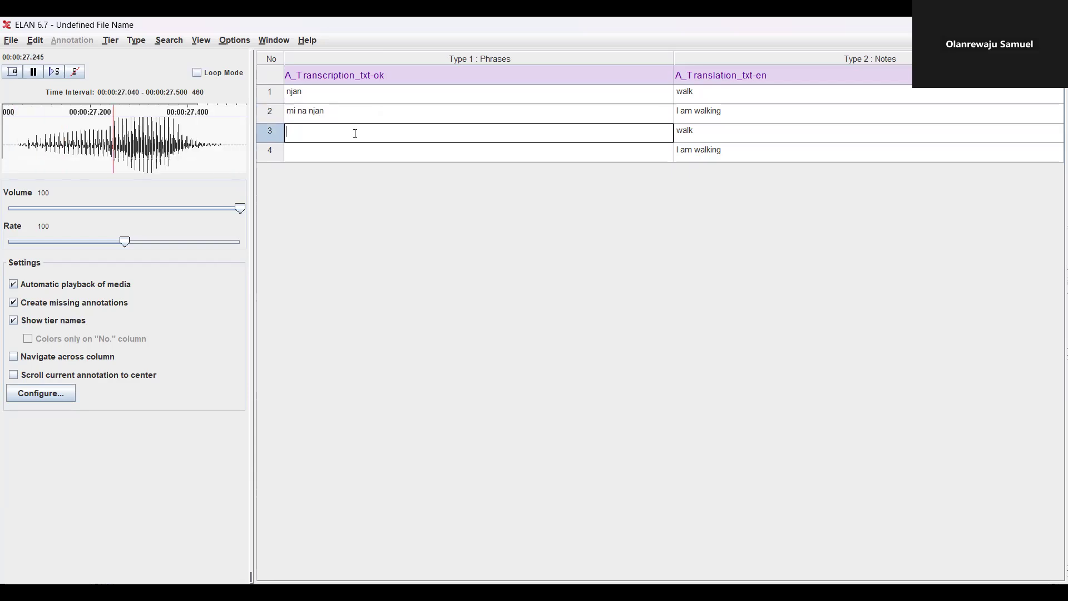
{"action": "type", "text": "njan"}
{"action": "left_click", "coordinate": [356, 151]}
{"action": "type", "text": "mi na njn"}
{"action": "key", "text": "BackSpace"}
{"action": "key", "text": "BackSpace"}
{"action": "type", "text": "an"}
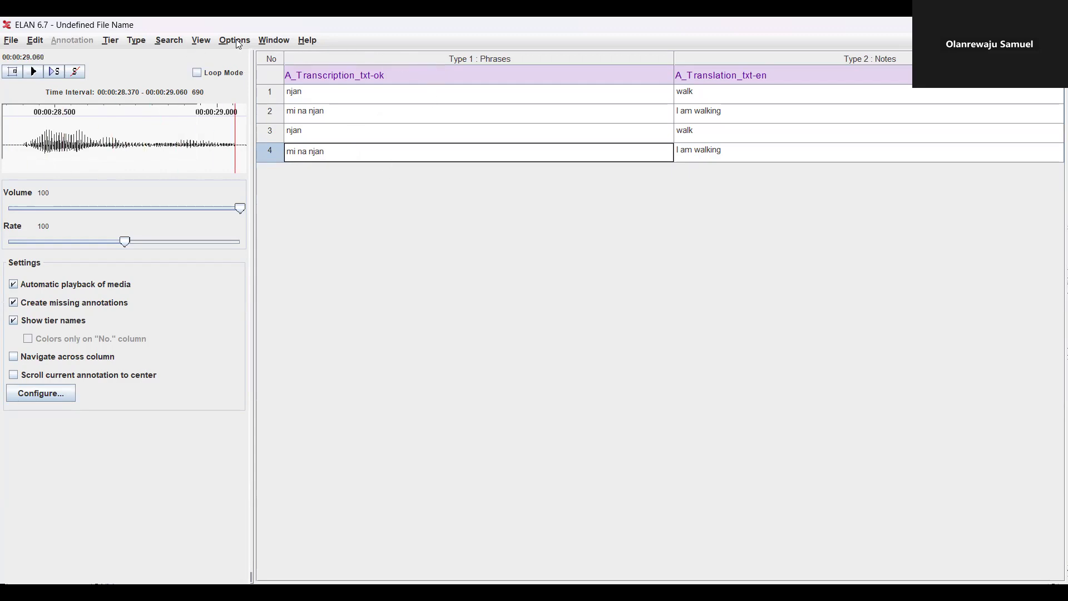
{"action": "left_click", "coordinate": [333, 95]}
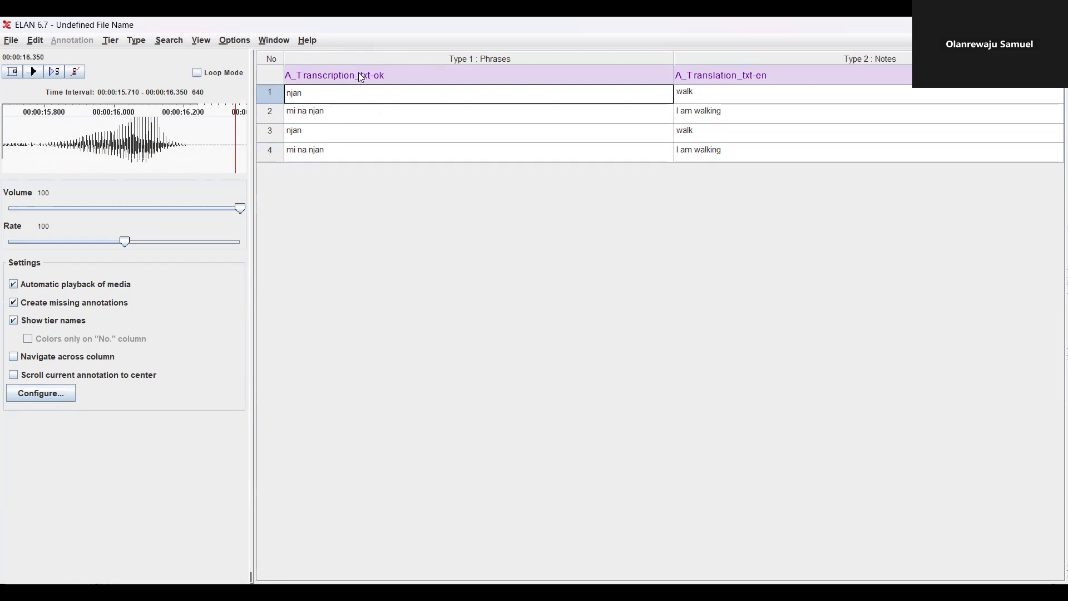
{"action": "left_click", "coordinate": [362, 77]}
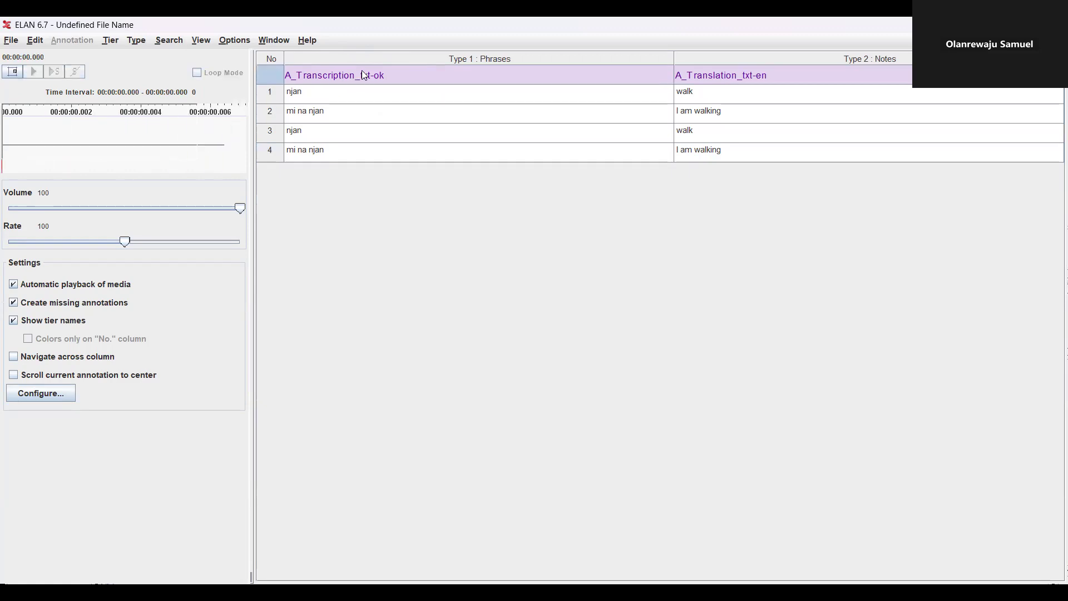
Return to Annotation Mode and step between the njan and mi na njan annotations
{"action": "left_click", "coordinate": [232, 42]}
{"action": "left_click", "coordinate": [241, 71]}
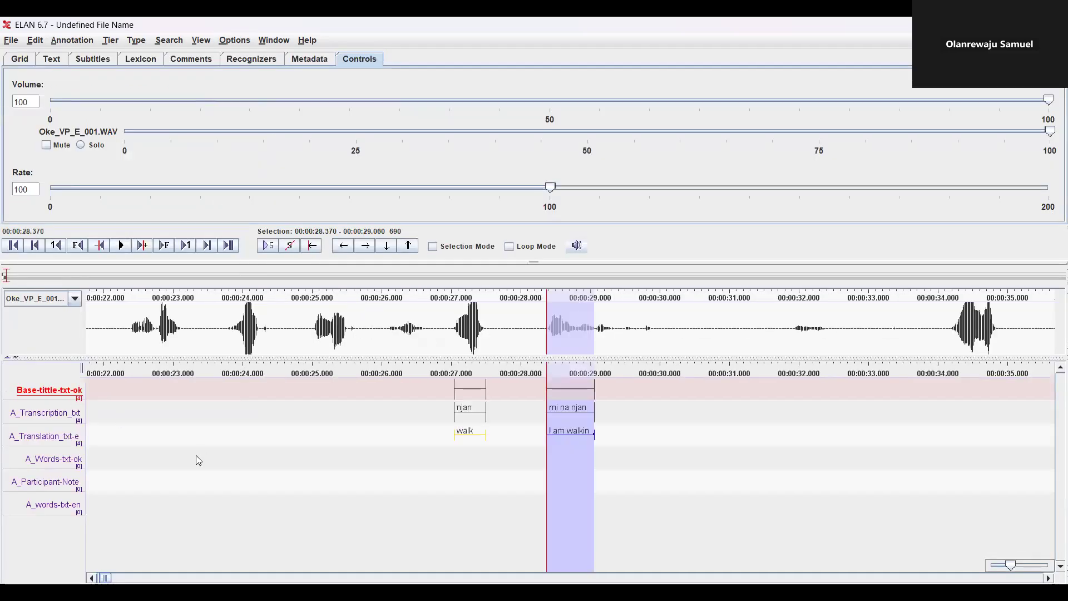
{"action": "left_click", "coordinate": [474, 422]}
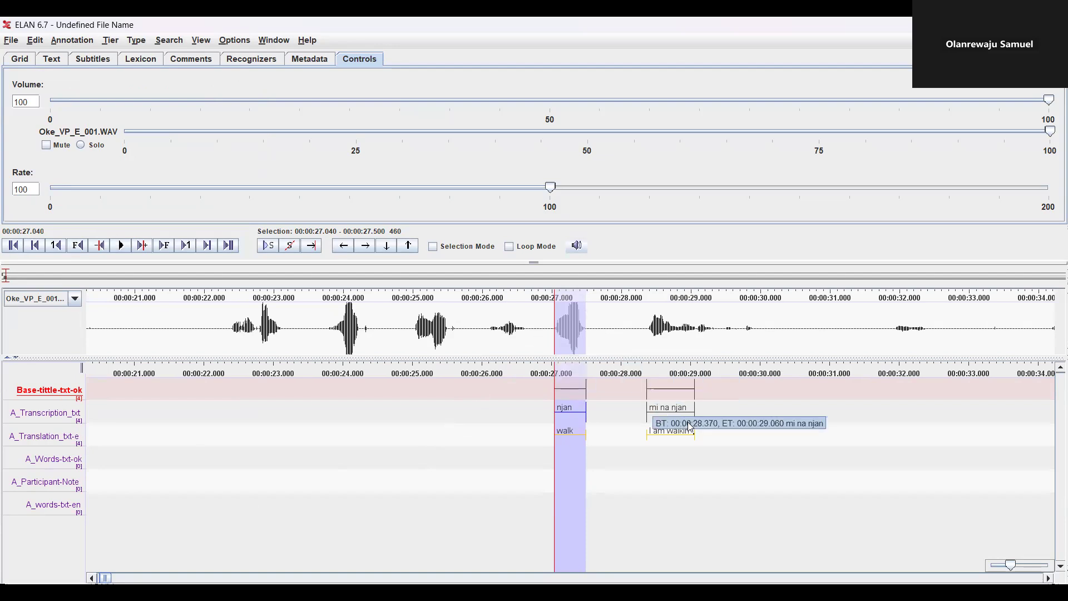
{"action": "left_click", "coordinate": [678, 396]}
{"action": "key", "text": "alt+Left"}
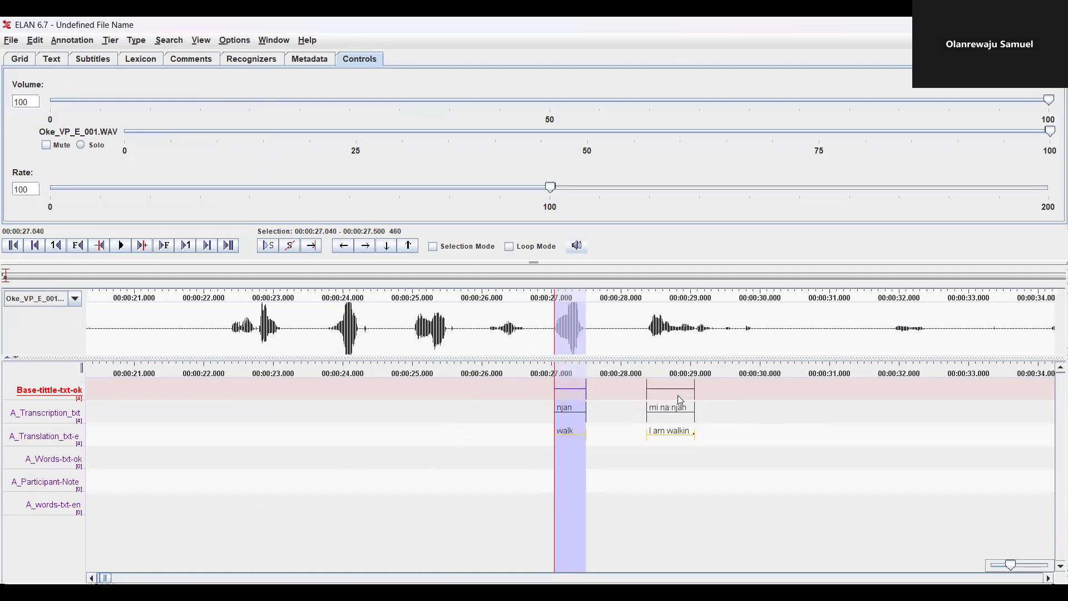
{"action": "key", "text": "alt+Right"}
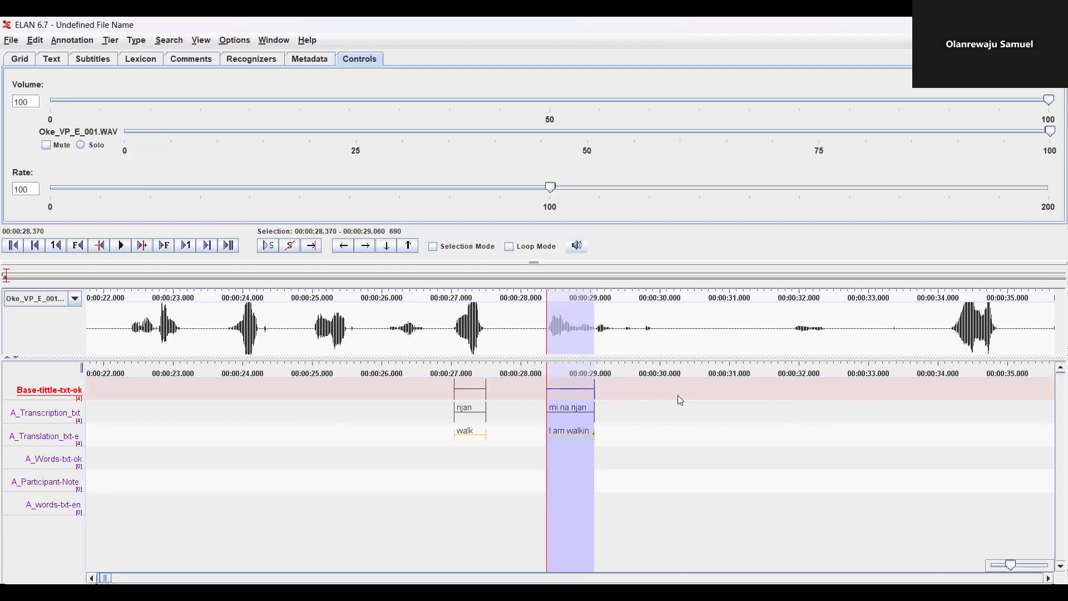